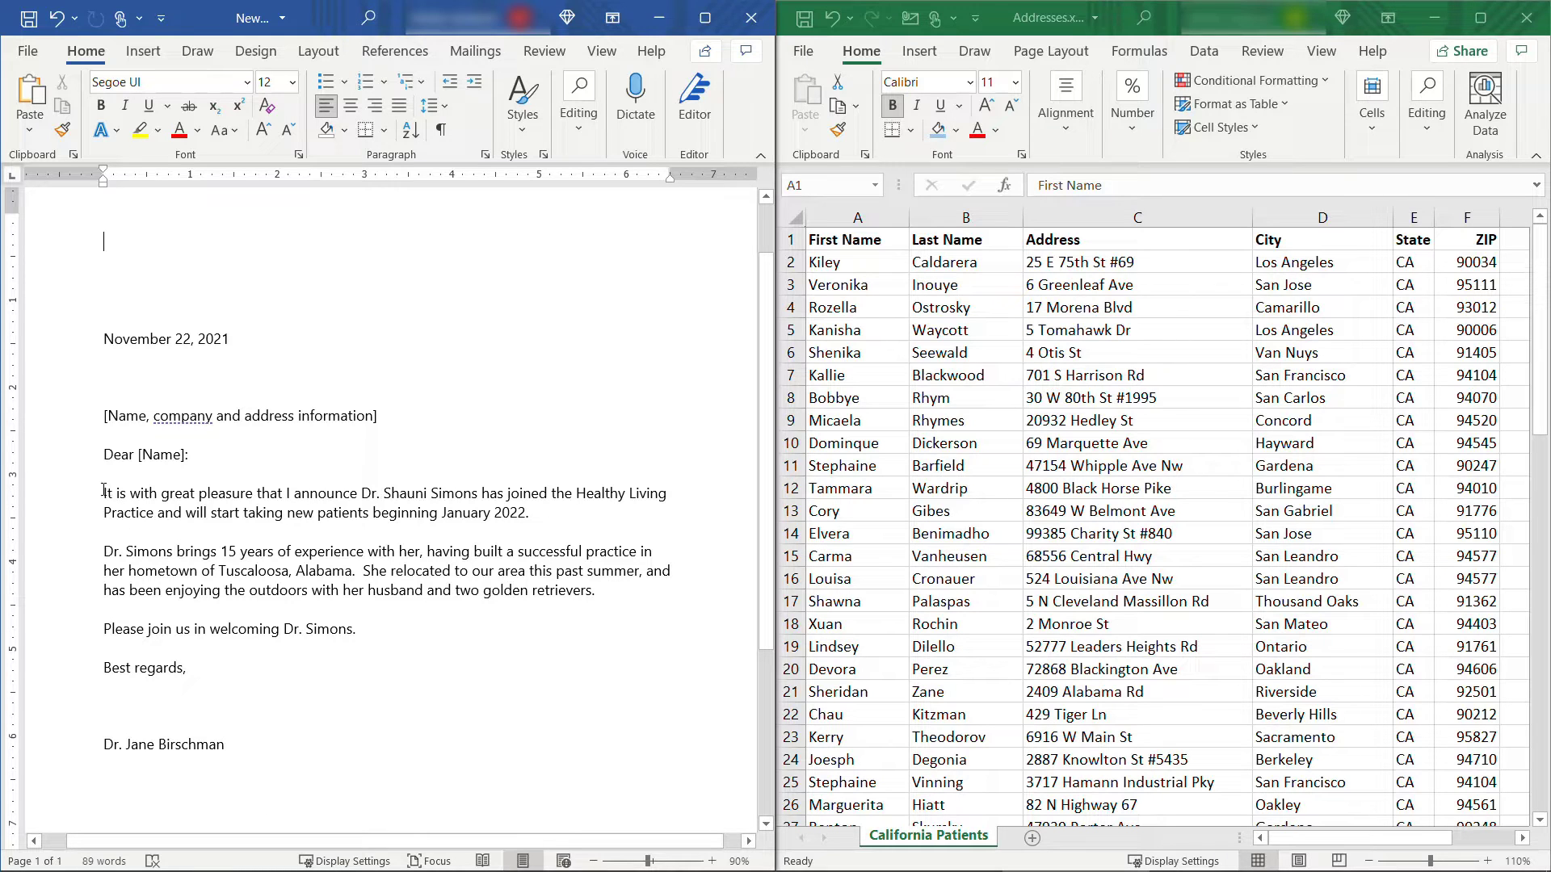
Review the letter's body, its address placeholder and the spreadsheet's First Name–ZIP headings.
{"action": "left_click_drag", "start_coordinate": [104, 490], "coordinate": [408, 623]}
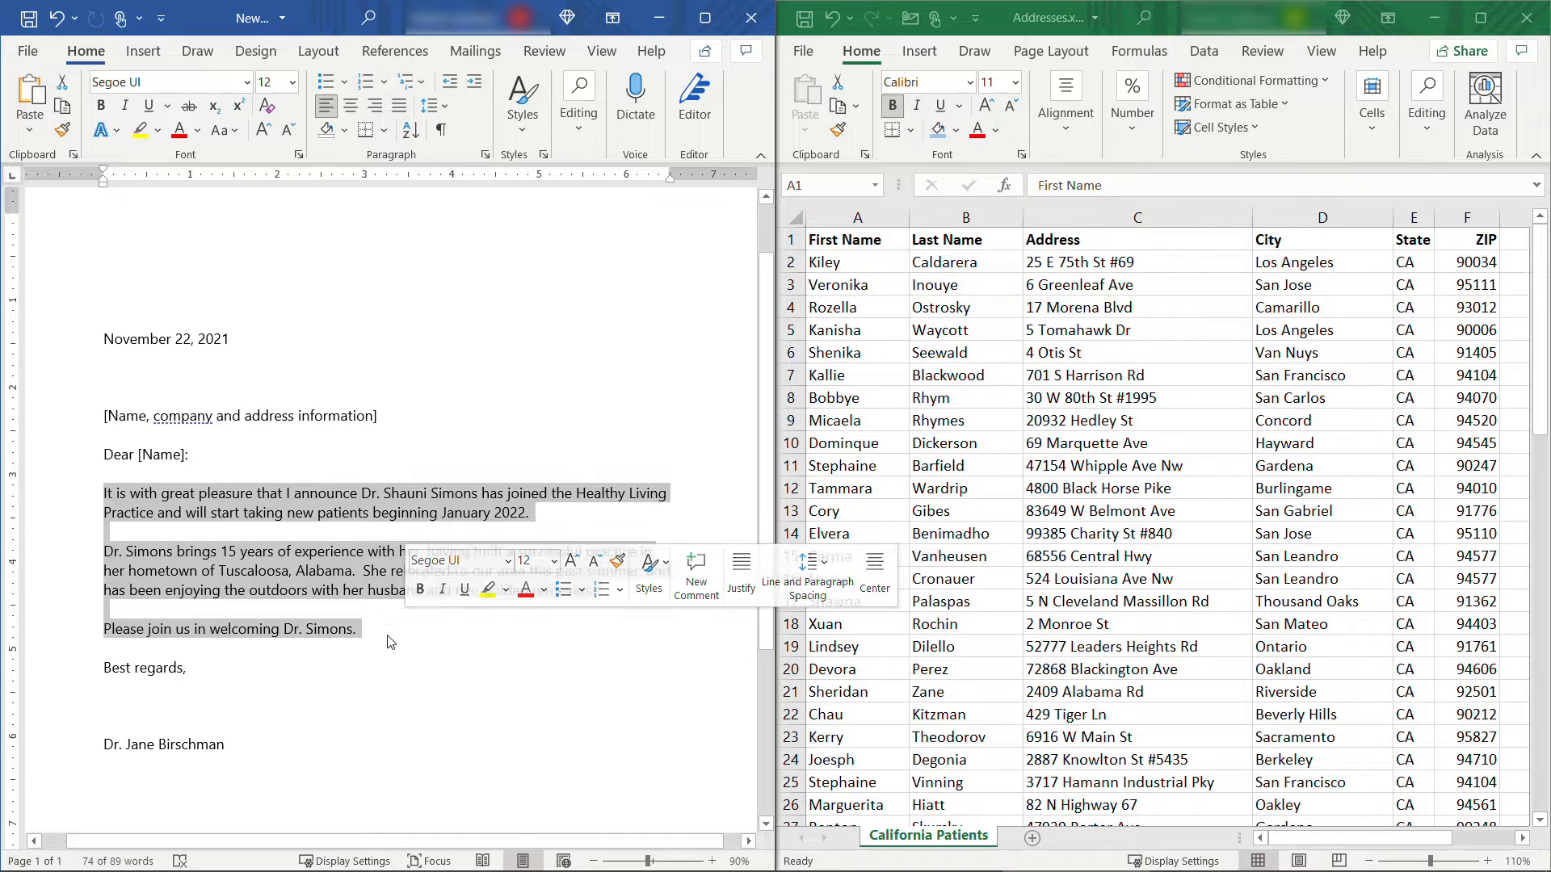
{"action": "left_click", "coordinate": [395, 636]}
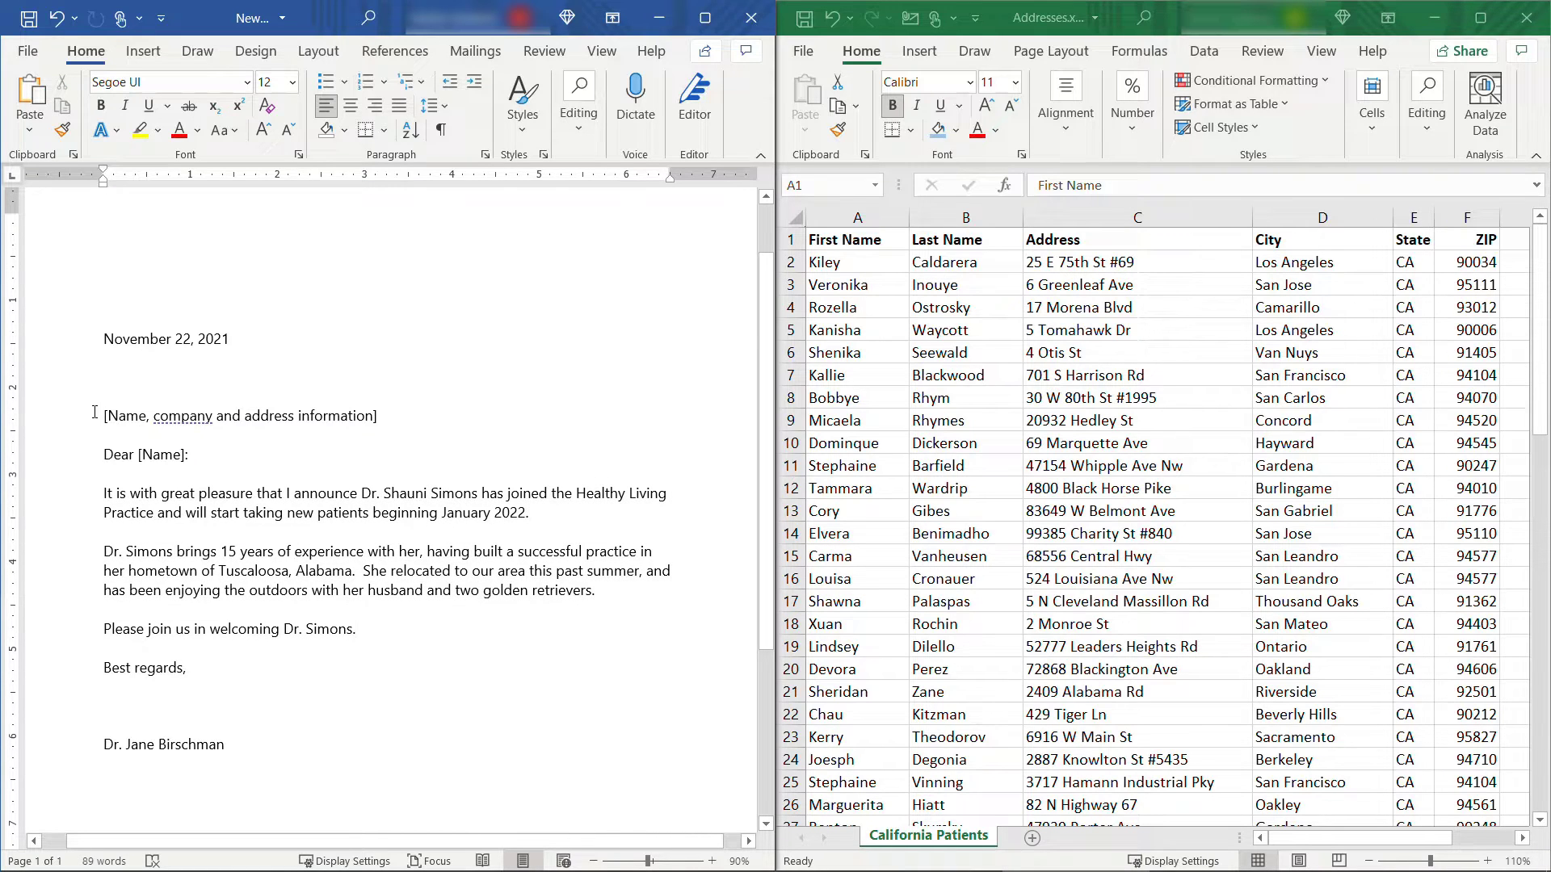
{"action": "left_click_drag", "start_coordinate": [94, 411], "coordinate": [229, 466]}
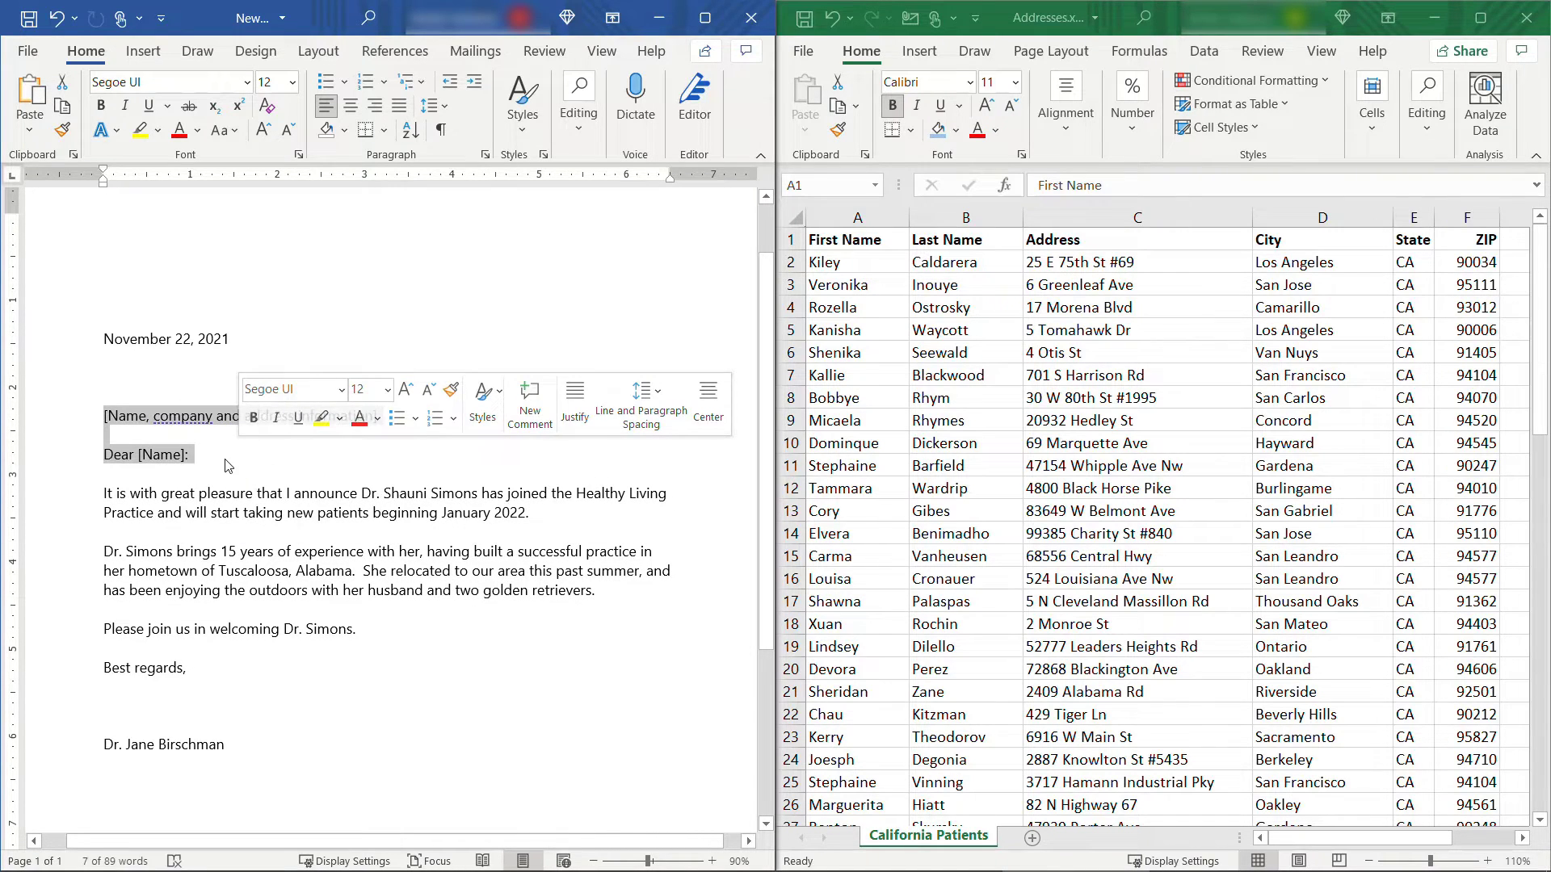
{"action": "left_click", "coordinate": [218, 461]}
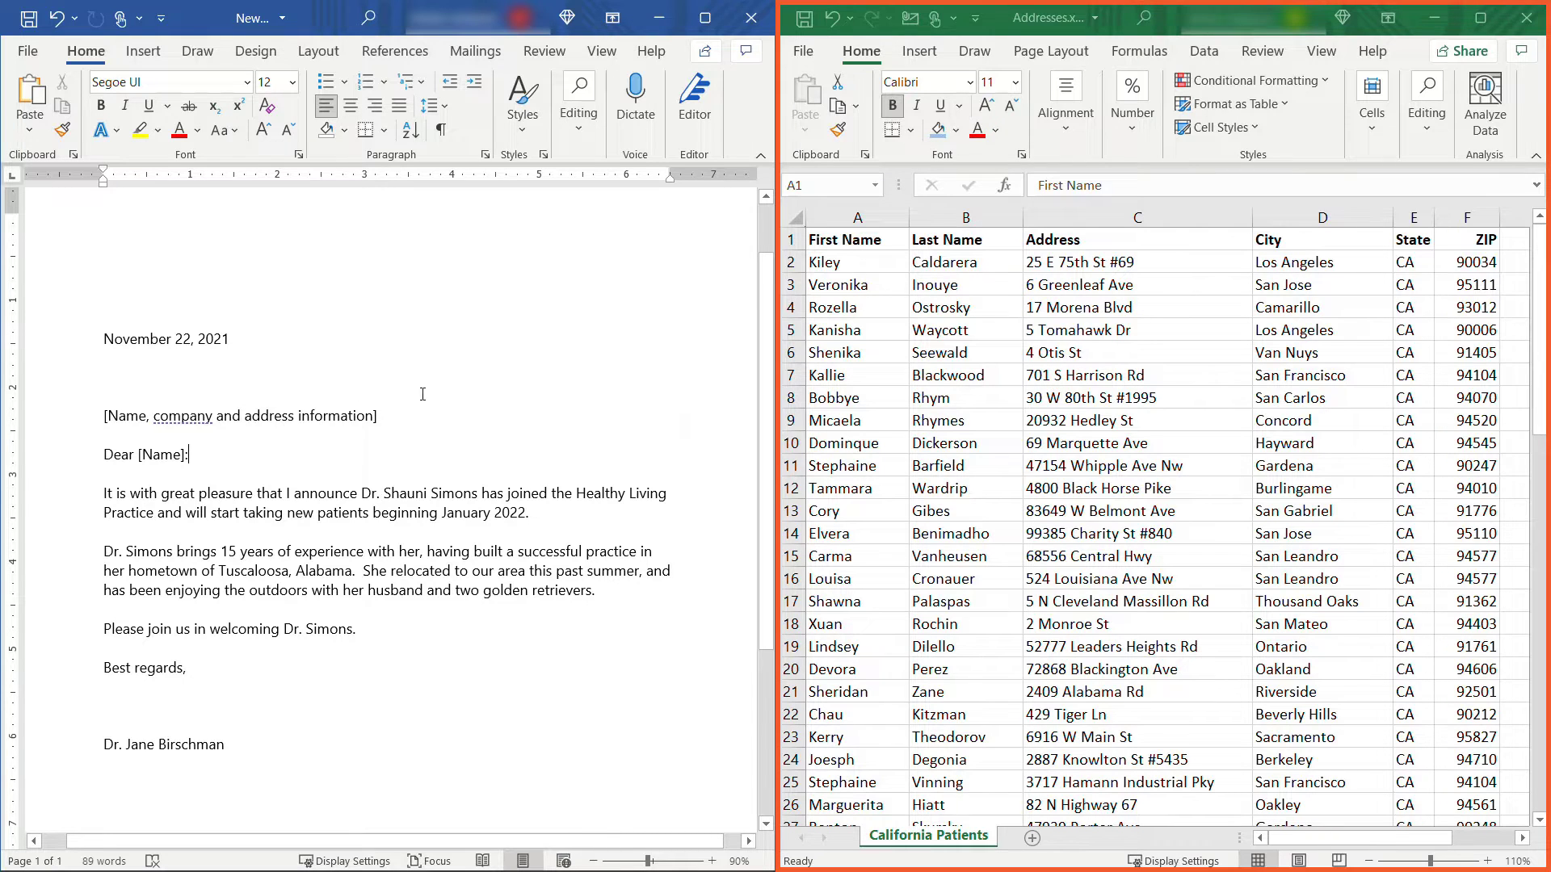
{"action": "left_click", "coordinate": [848, 242]}
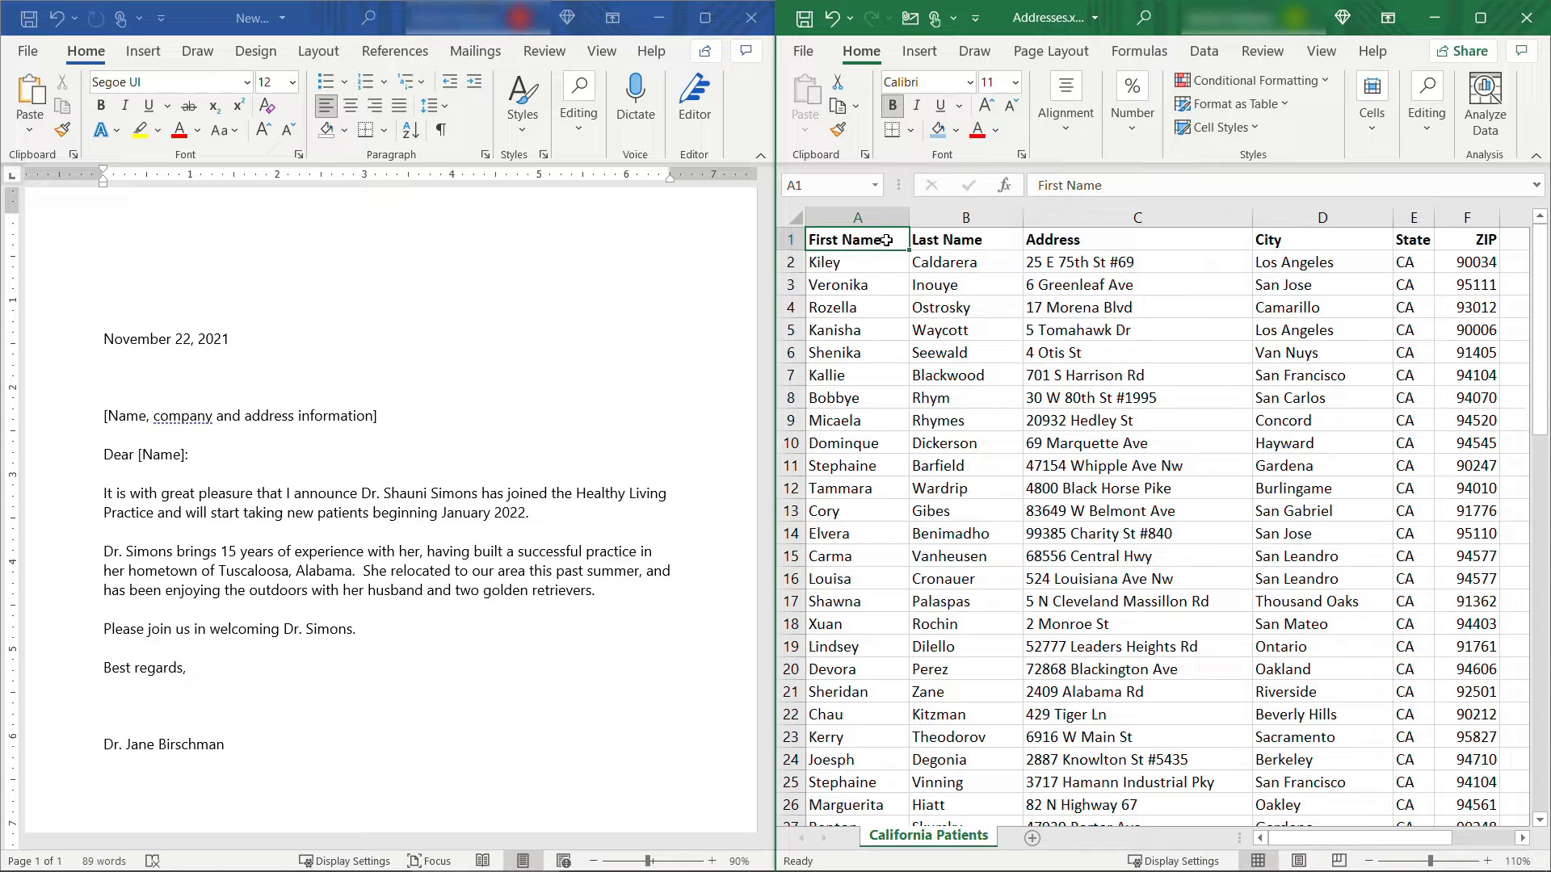
{"action": "left_click_drag", "start_coordinate": [886, 240], "coordinate": [1447, 239]}
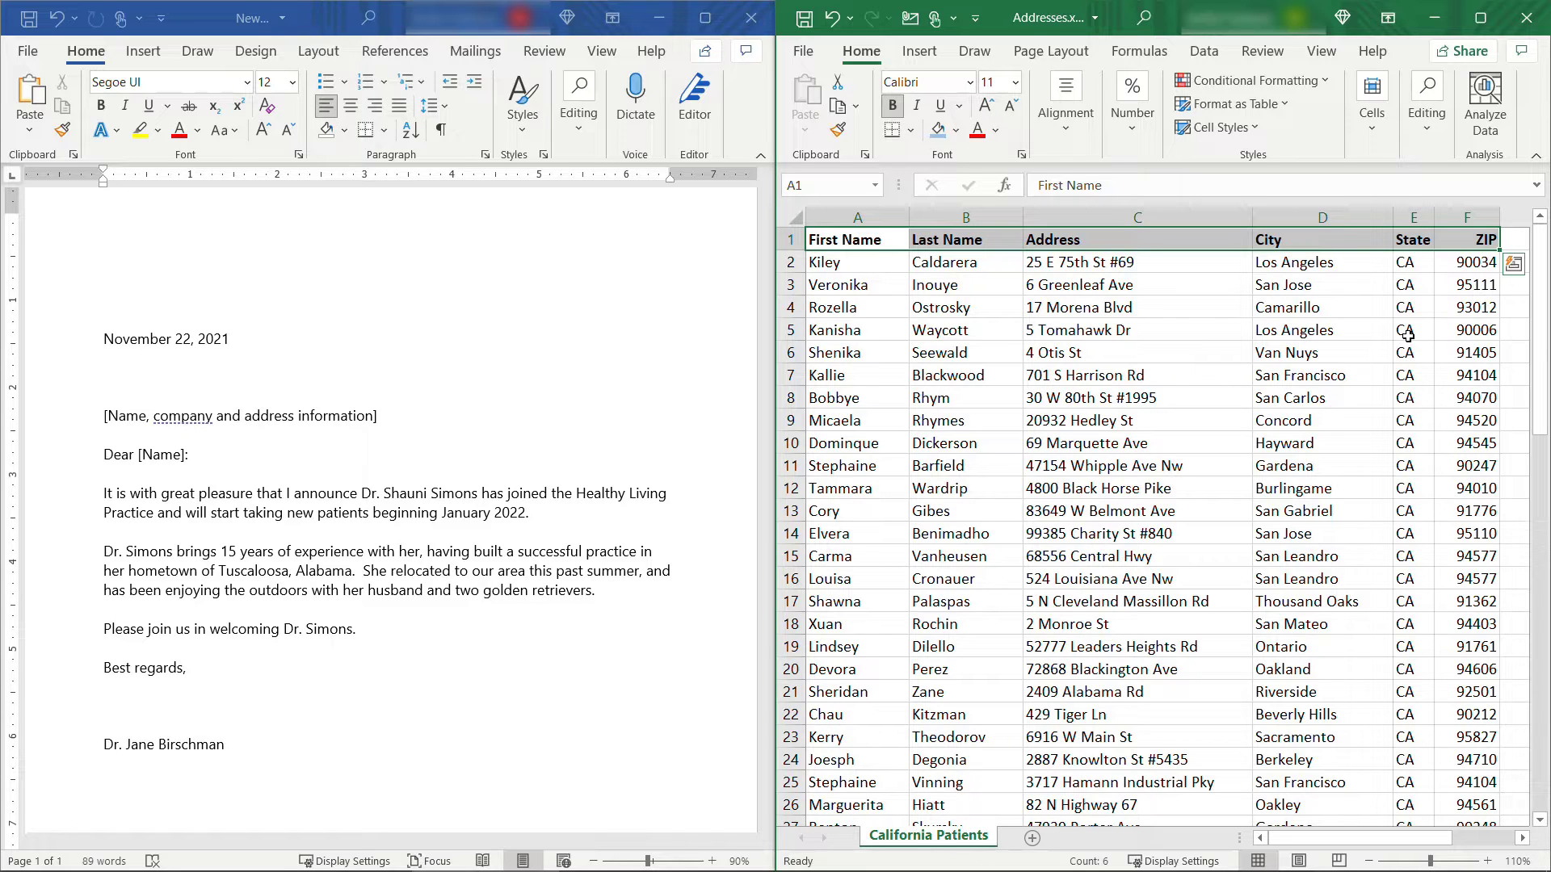
Make the letter a Letters-type mail merge and bring up the Select Recipients choices.
{"action": "left_click", "coordinate": [188, 298]}
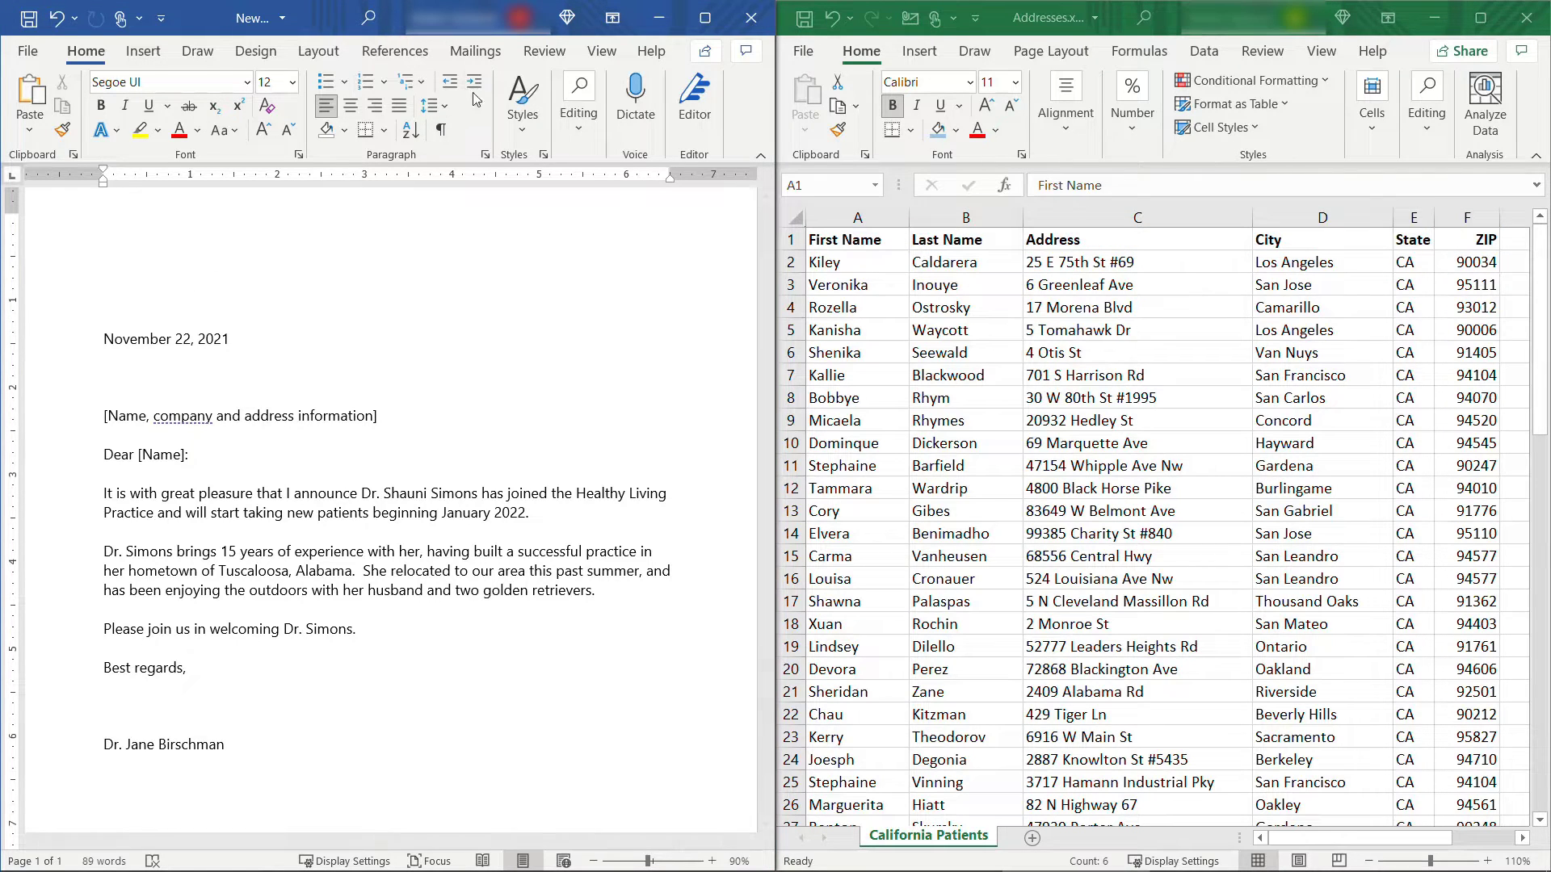
{"action": "left_click", "coordinate": [476, 51]}
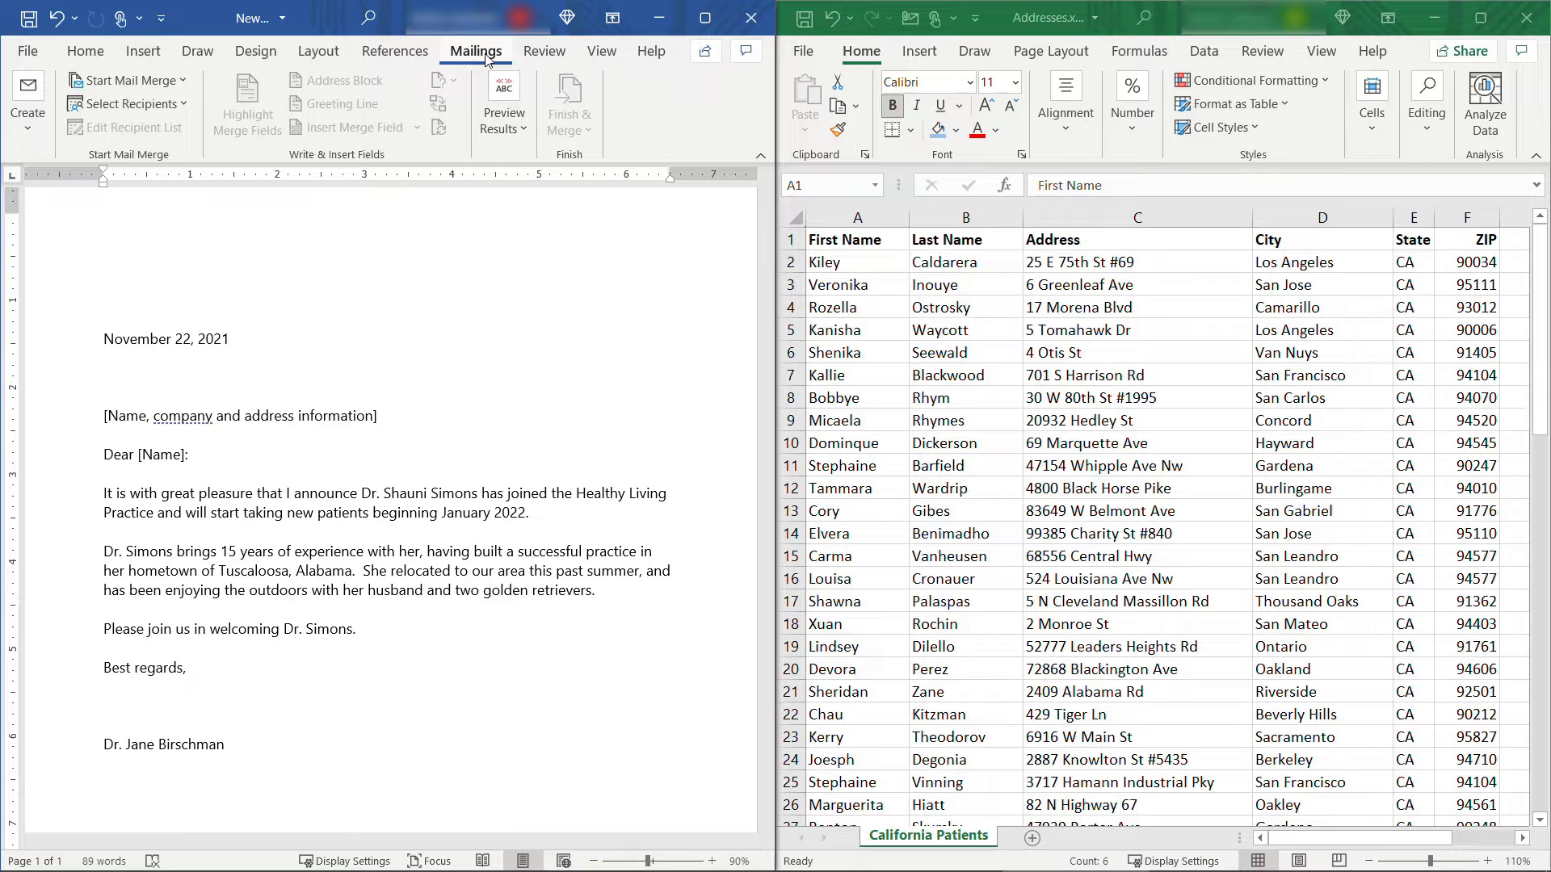
{"action": "left_click", "coordinate": [173, 89]}
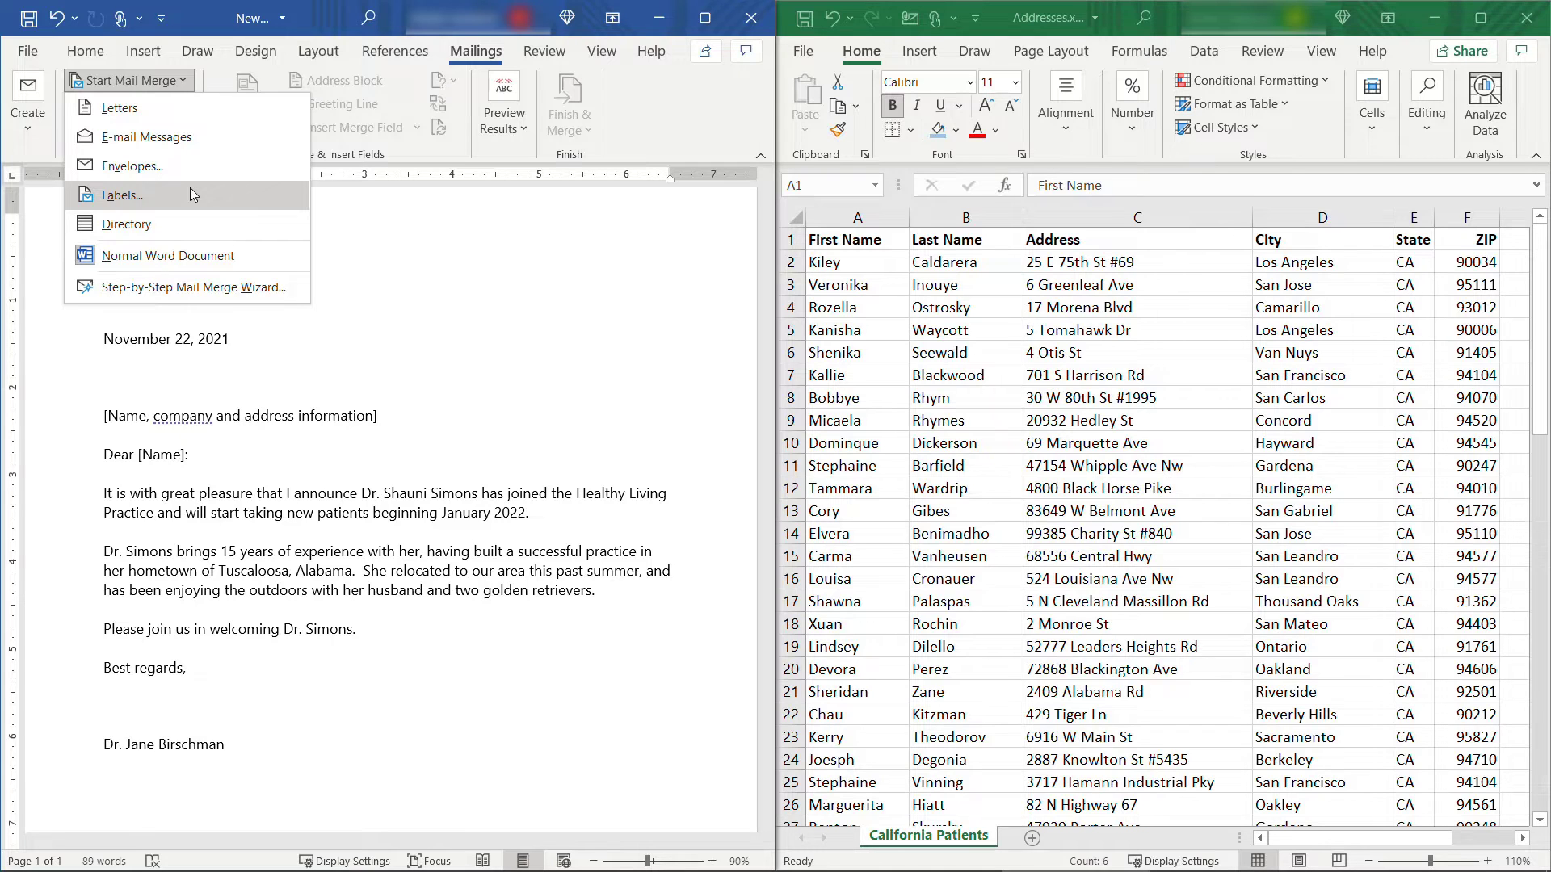
{"action": "left_click", "coordinate": [165, 114]}
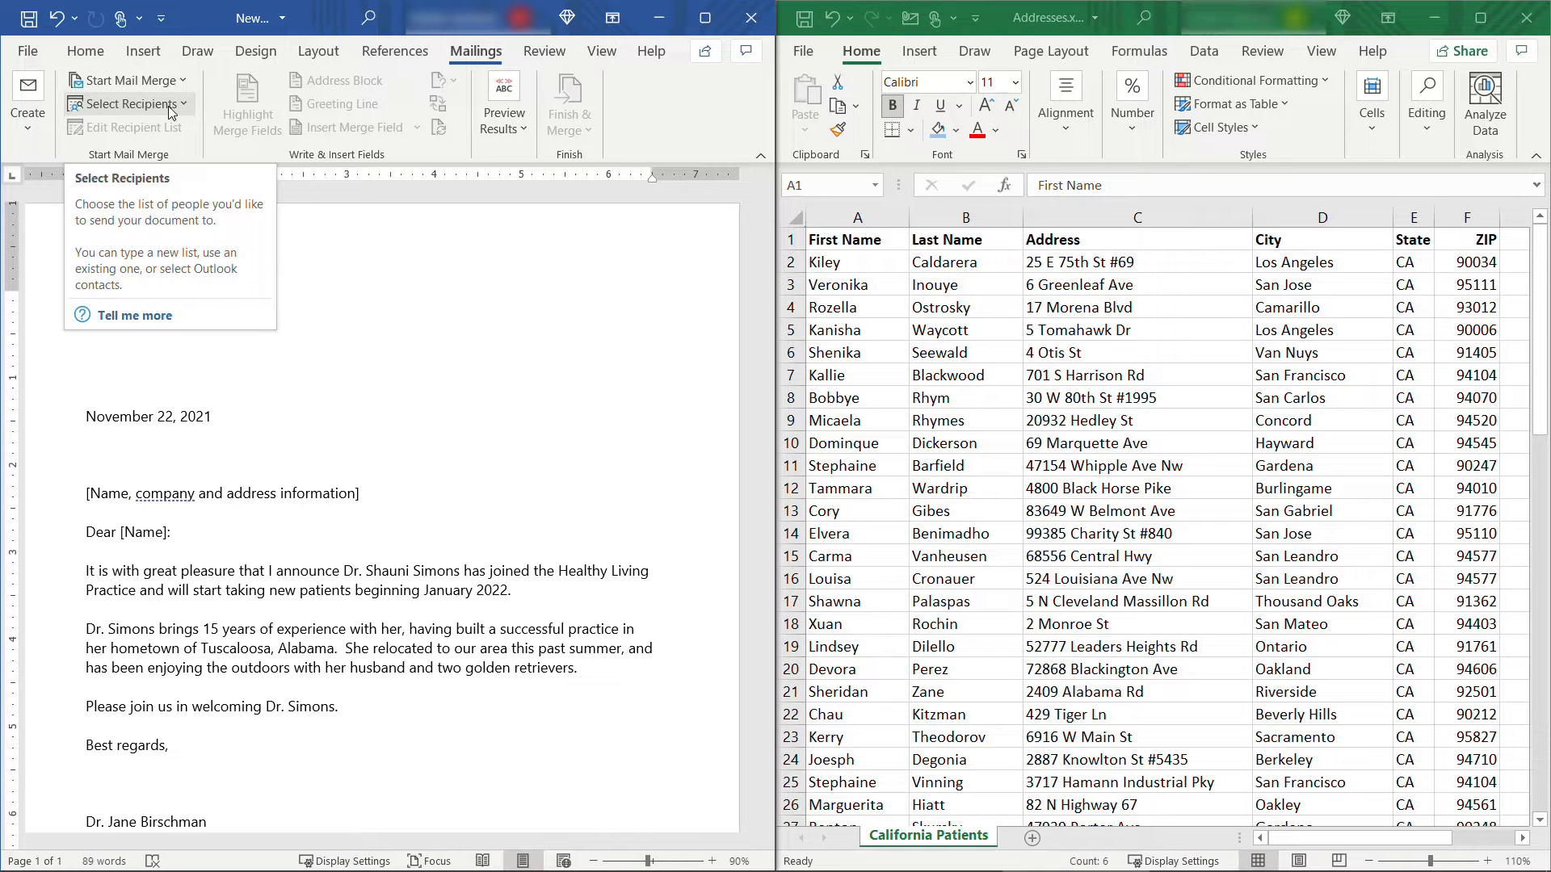
{"action": "left_click", "coordinate": [170, 105]}
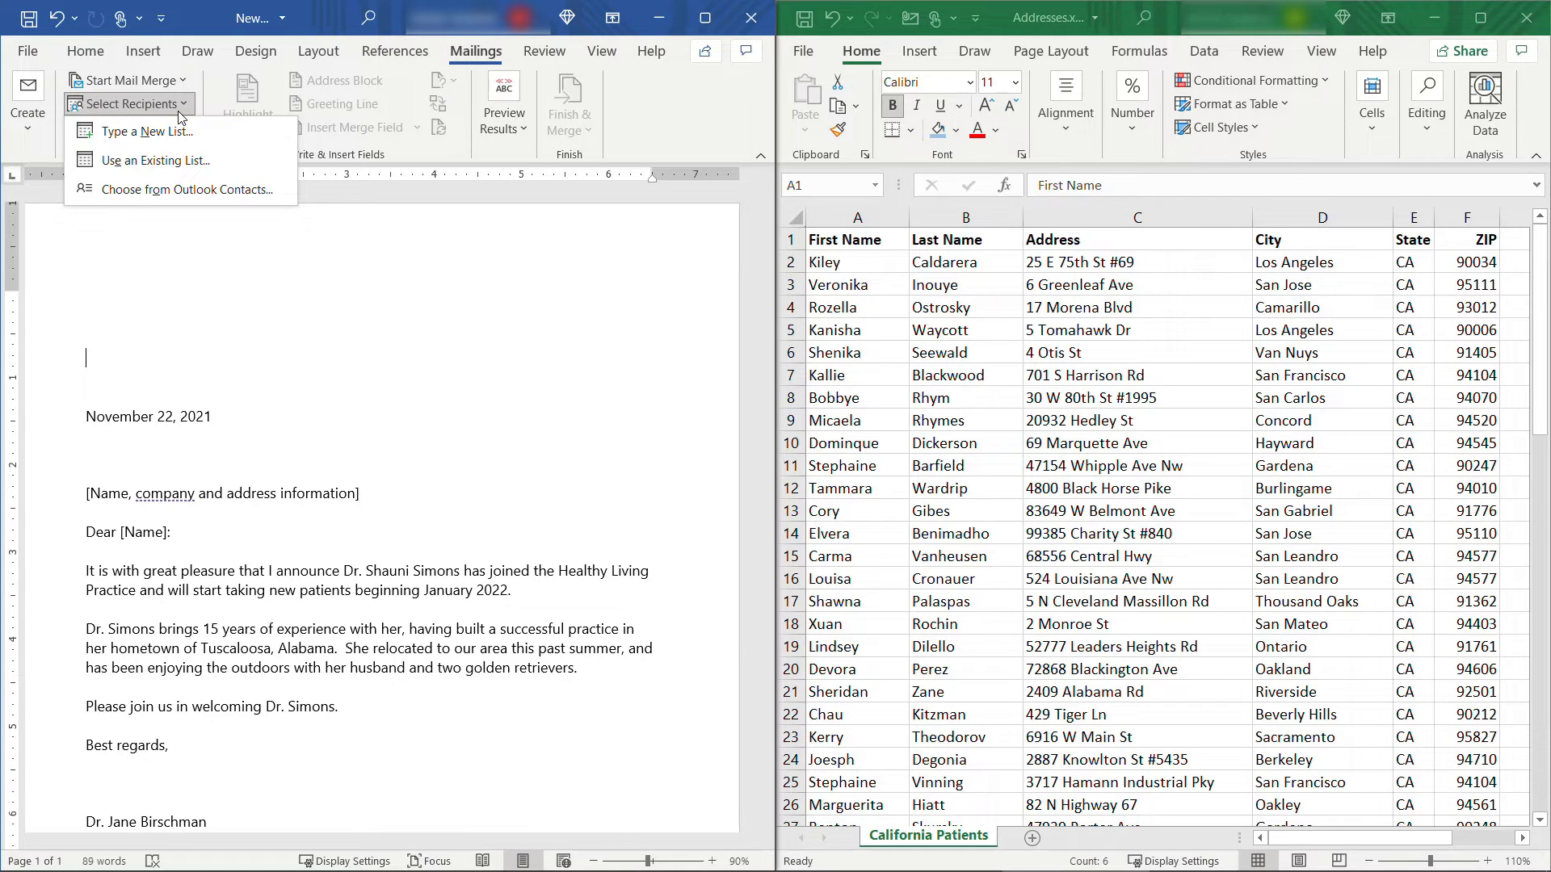
Use Addresses.xlsx's California Patients$ sheet as the recipient list, first row as headers.
{"action": "left_click", "coordinate": [235, 167]}
{"action": "left_click", "coordinate": [314, 191]}
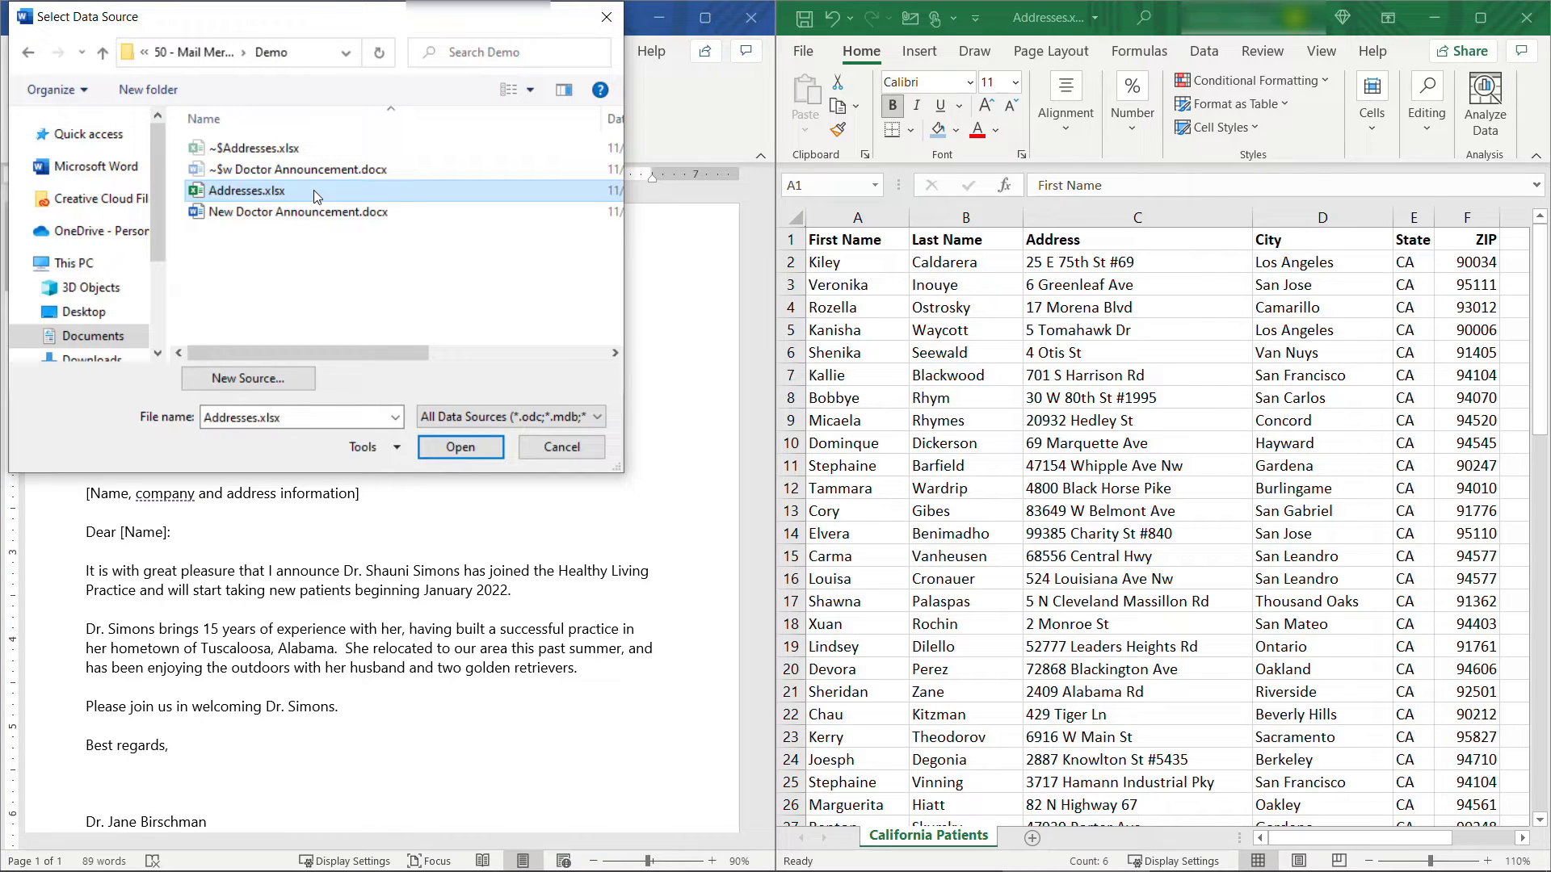
{"action": "left_click", "coordinate": [472, 445]}
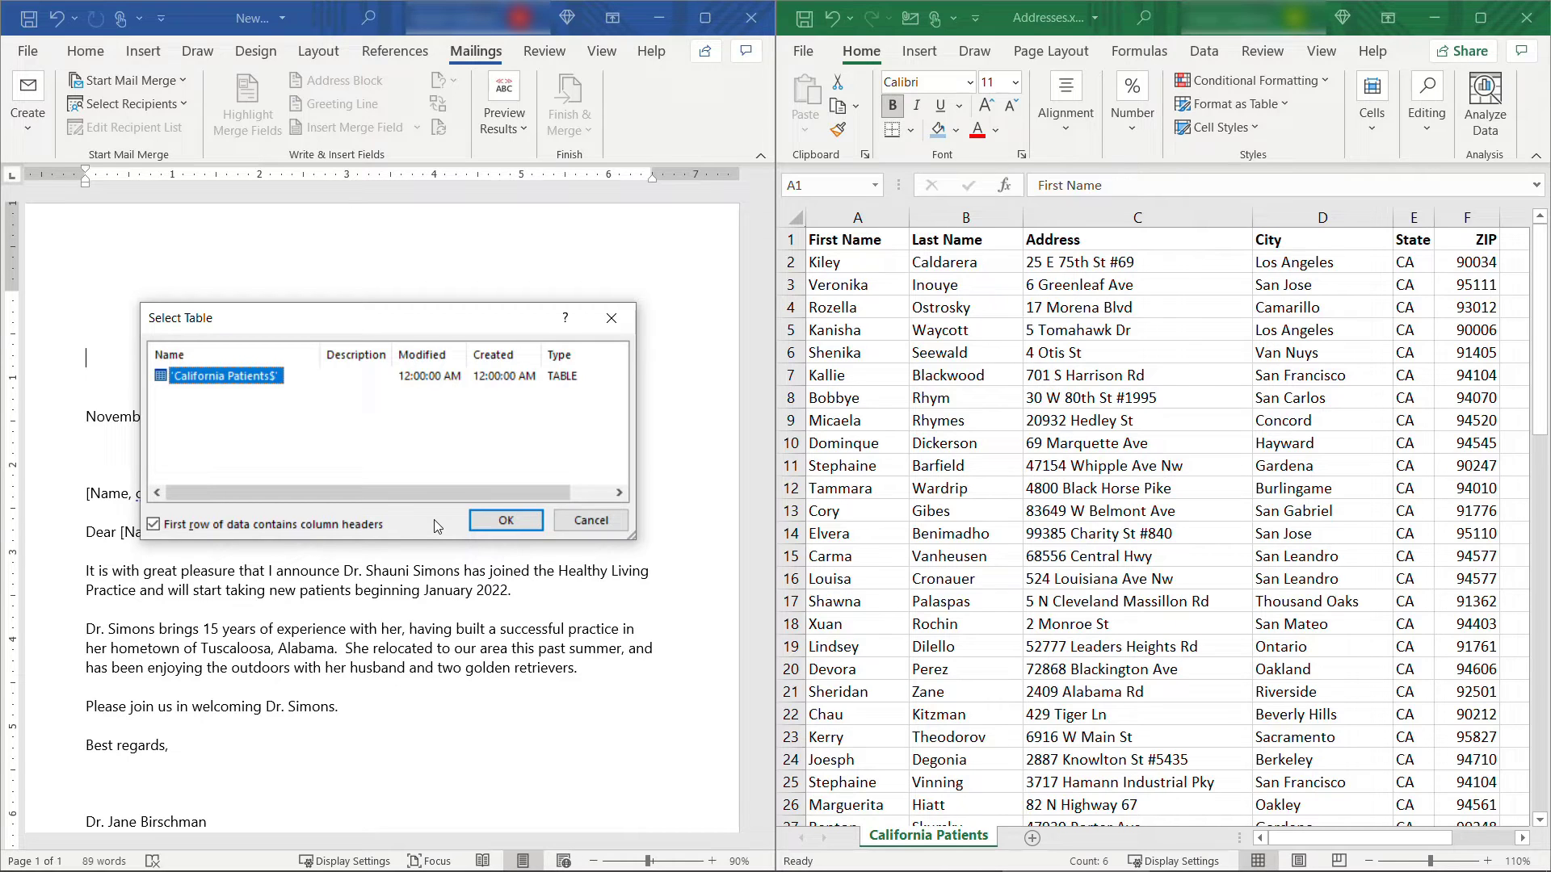
{"action": "left_click", "coordinate": [855, 258]}
{"action": "key", "text": "Up"}
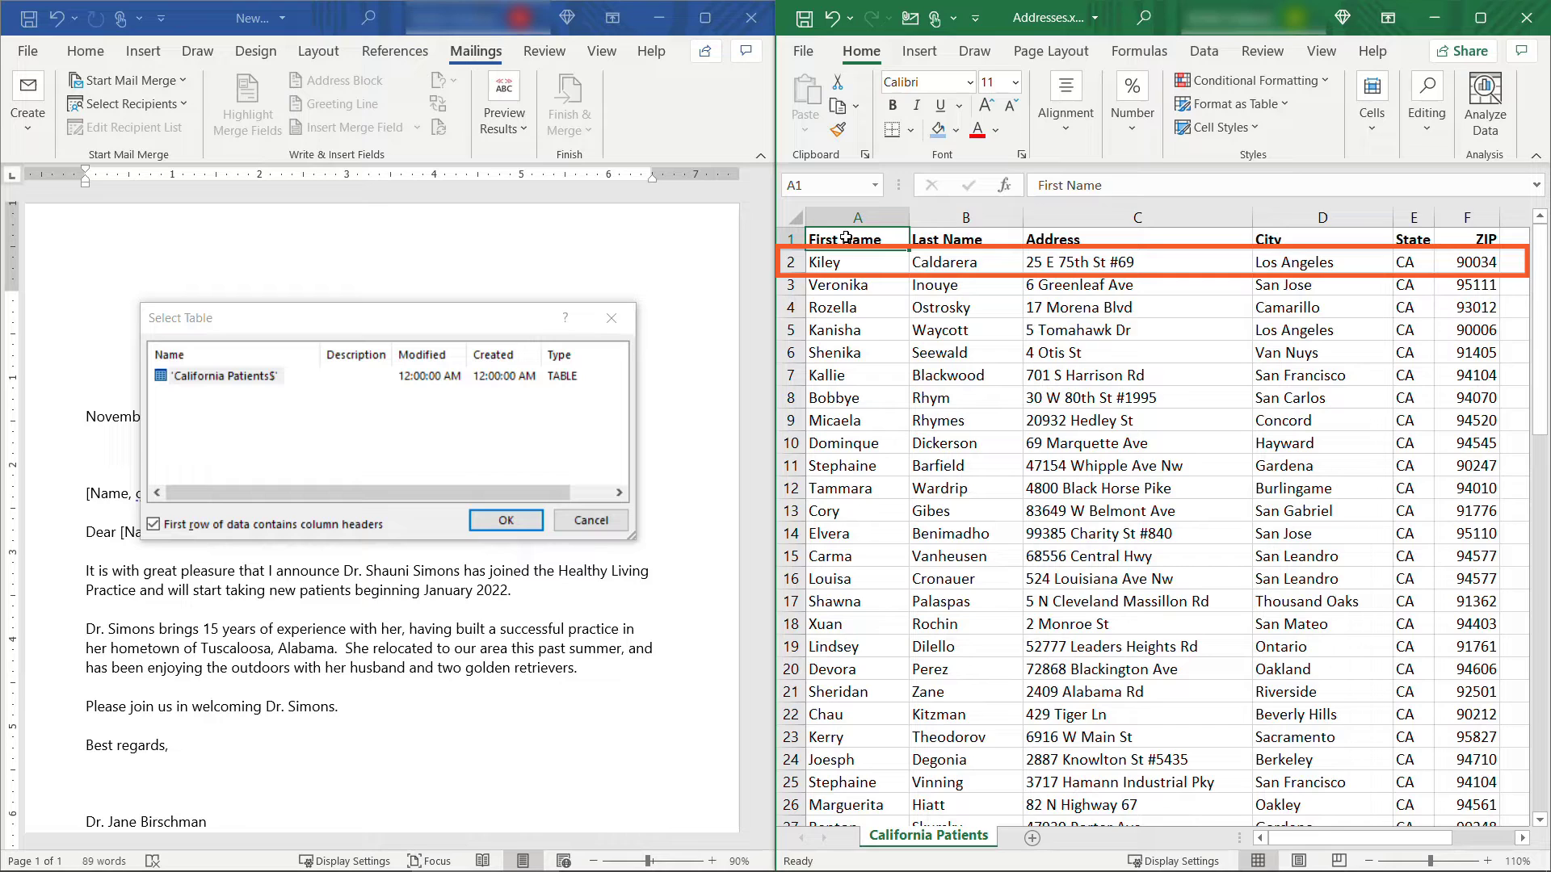
{"action": "left_click", "coordinate": [860, 268]}
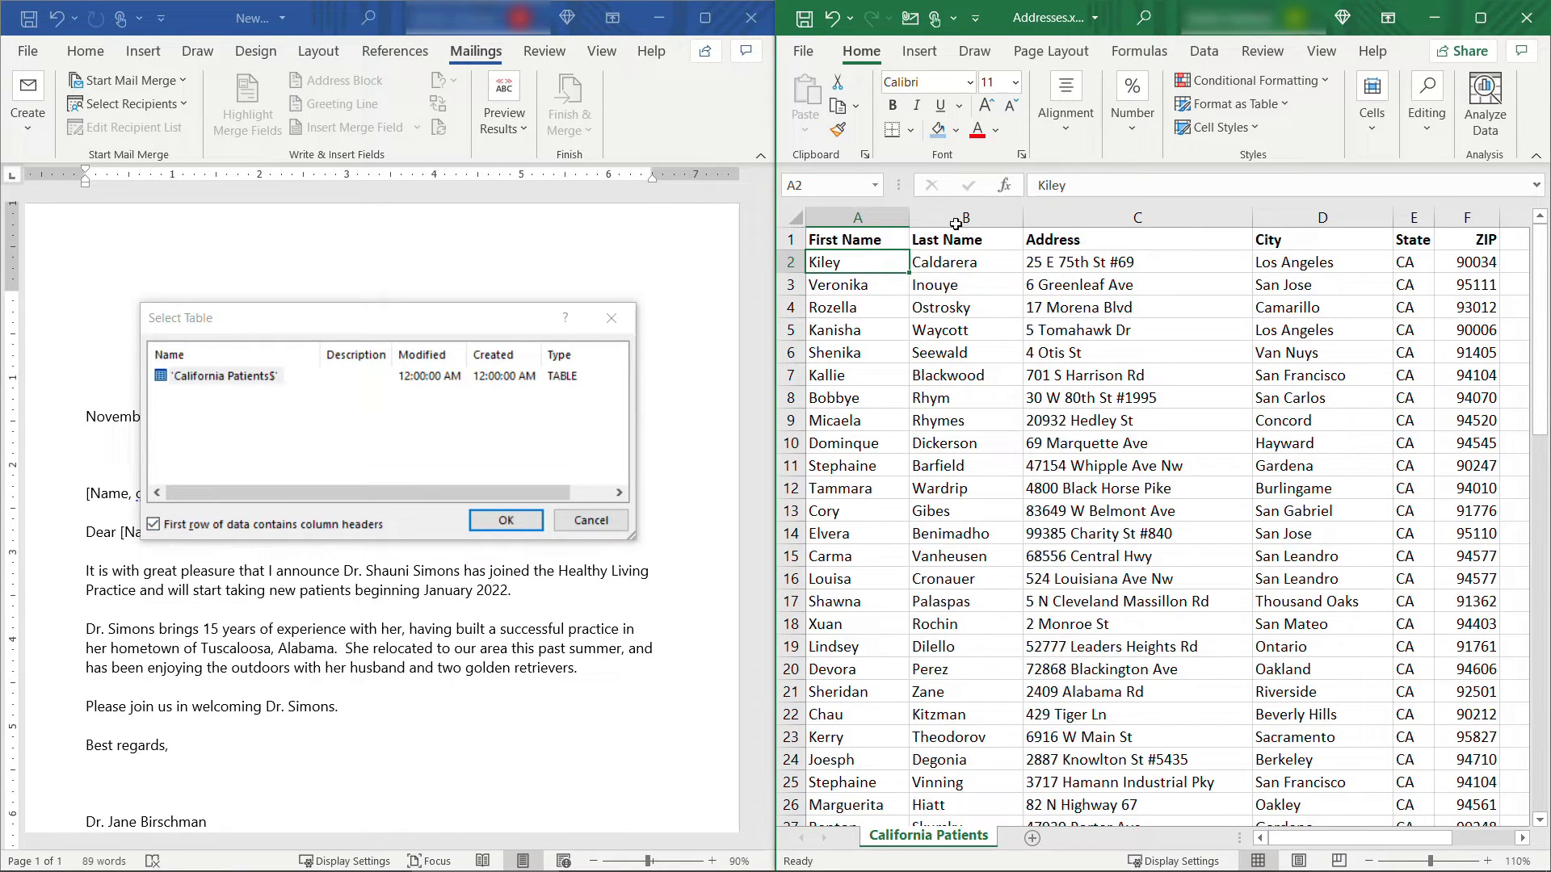
{"action": "key", "text": "Up"}
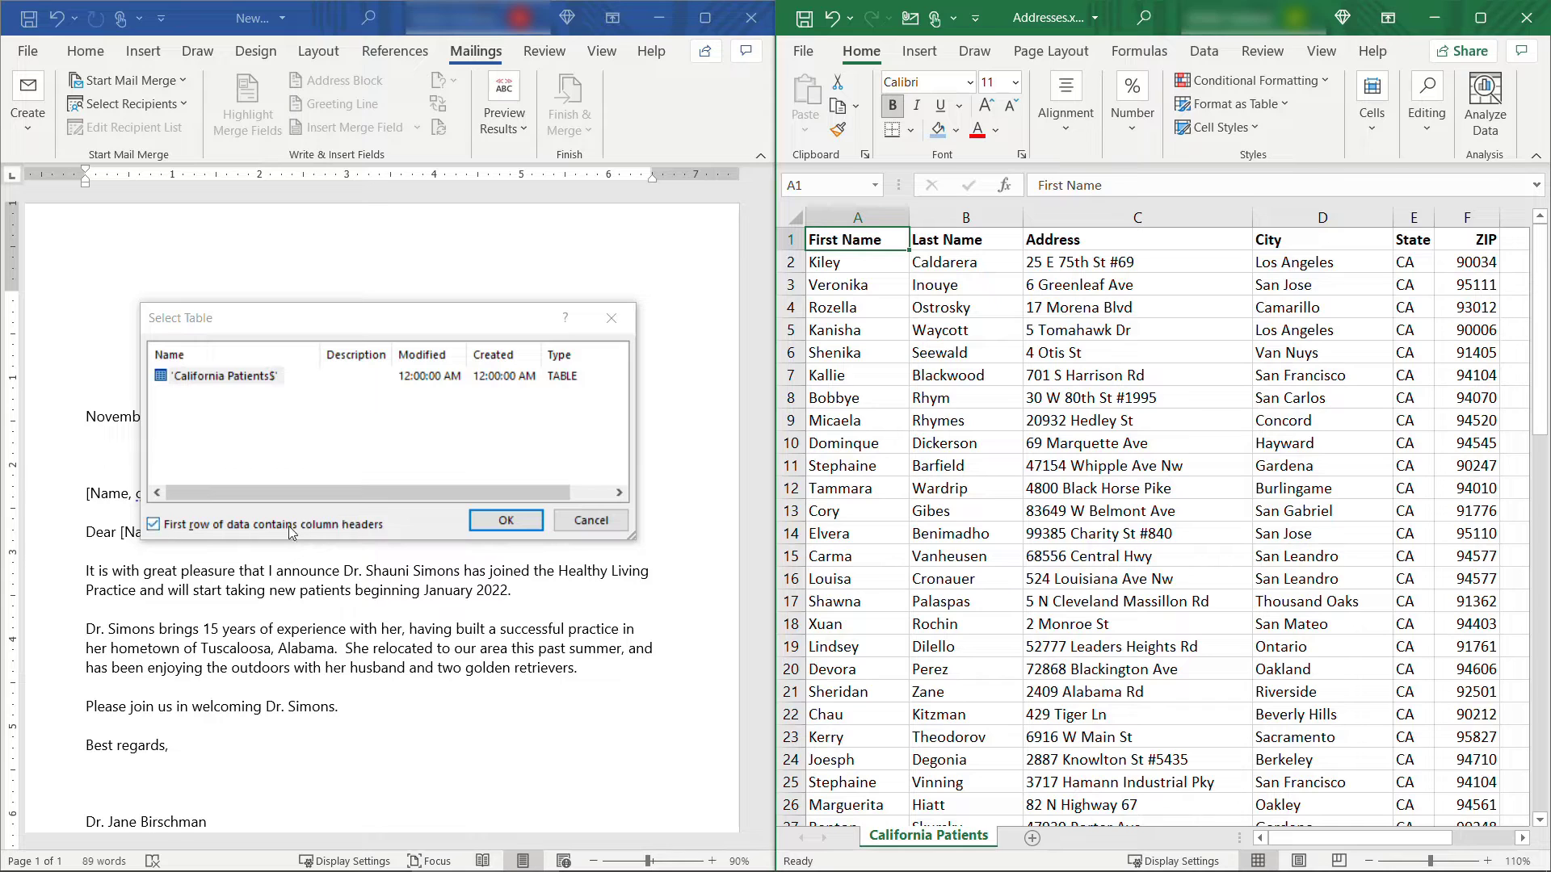
{"action": "left_click", "coordinate": [484, 521]}
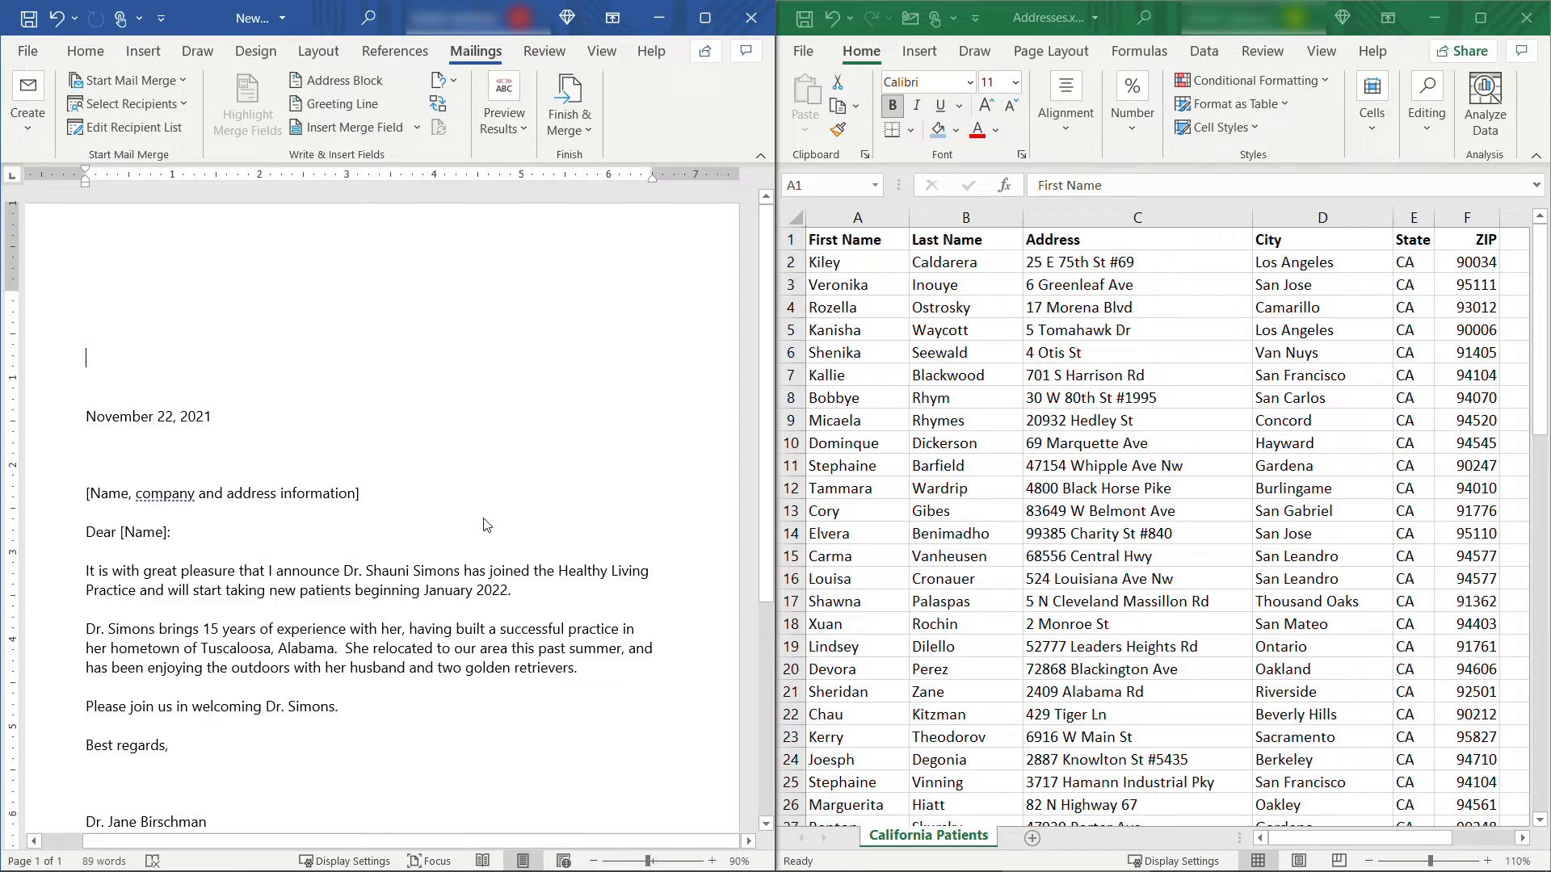
Replace the name and address placeholder line with «First_Name» «Last_Name» merge fields.
{"action": "scroll", "coordinate": [487, 525], "scroll_direction": "down", "scroll_amount": 2}
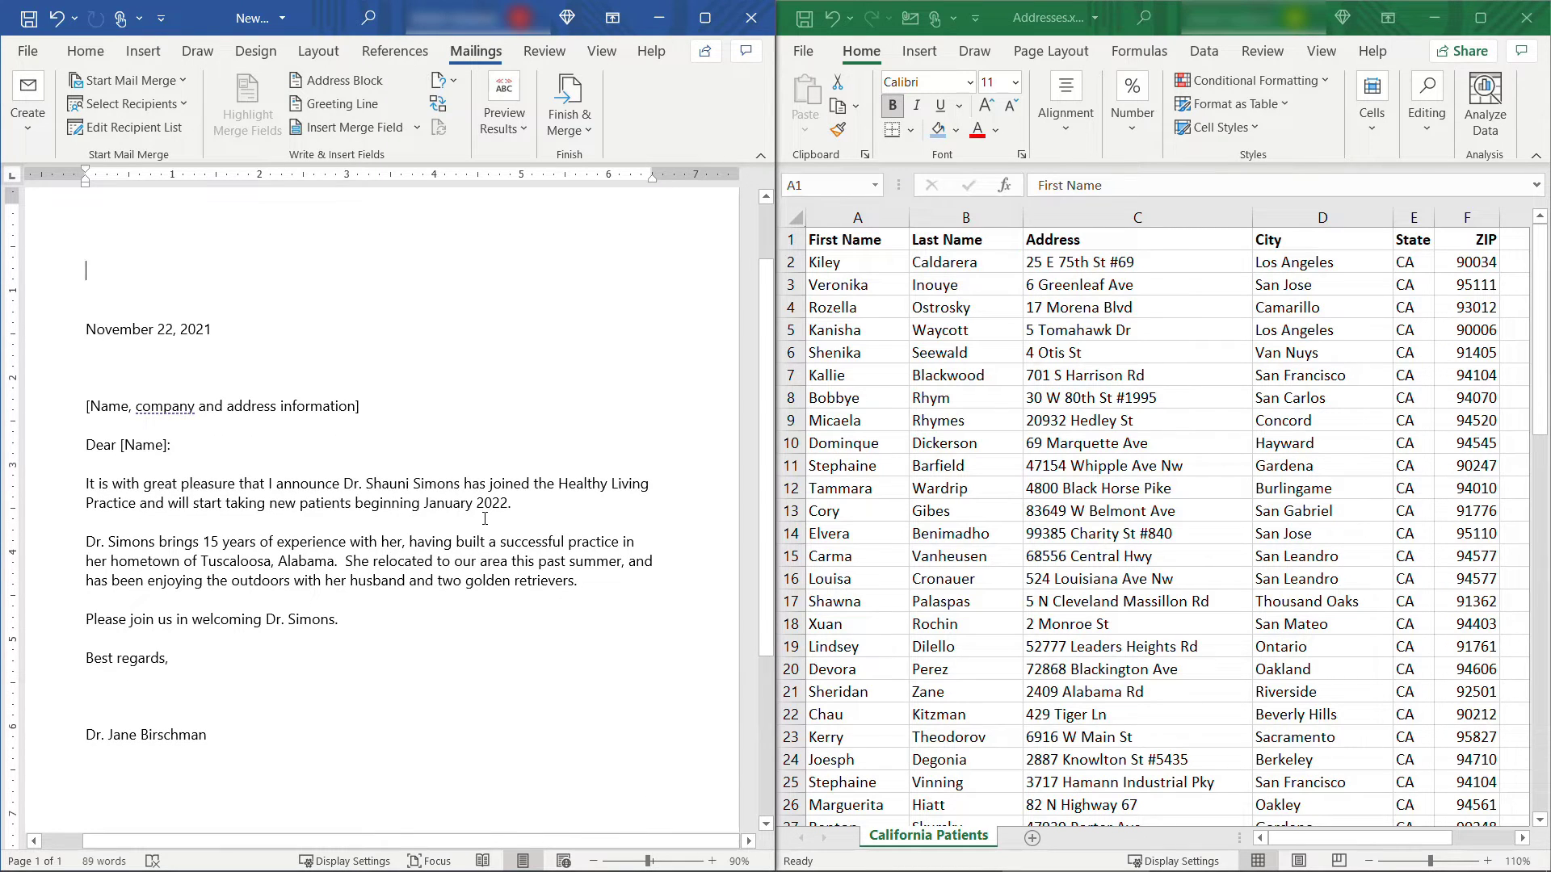
{"action": "left_click_drag", "start_coordinate": [81, 407], "coordinate": [184, 440]}
{"action": "left_click", "coordinate": [83, 409]}
{"action": "left_click", "coordinate": [83, 410]}
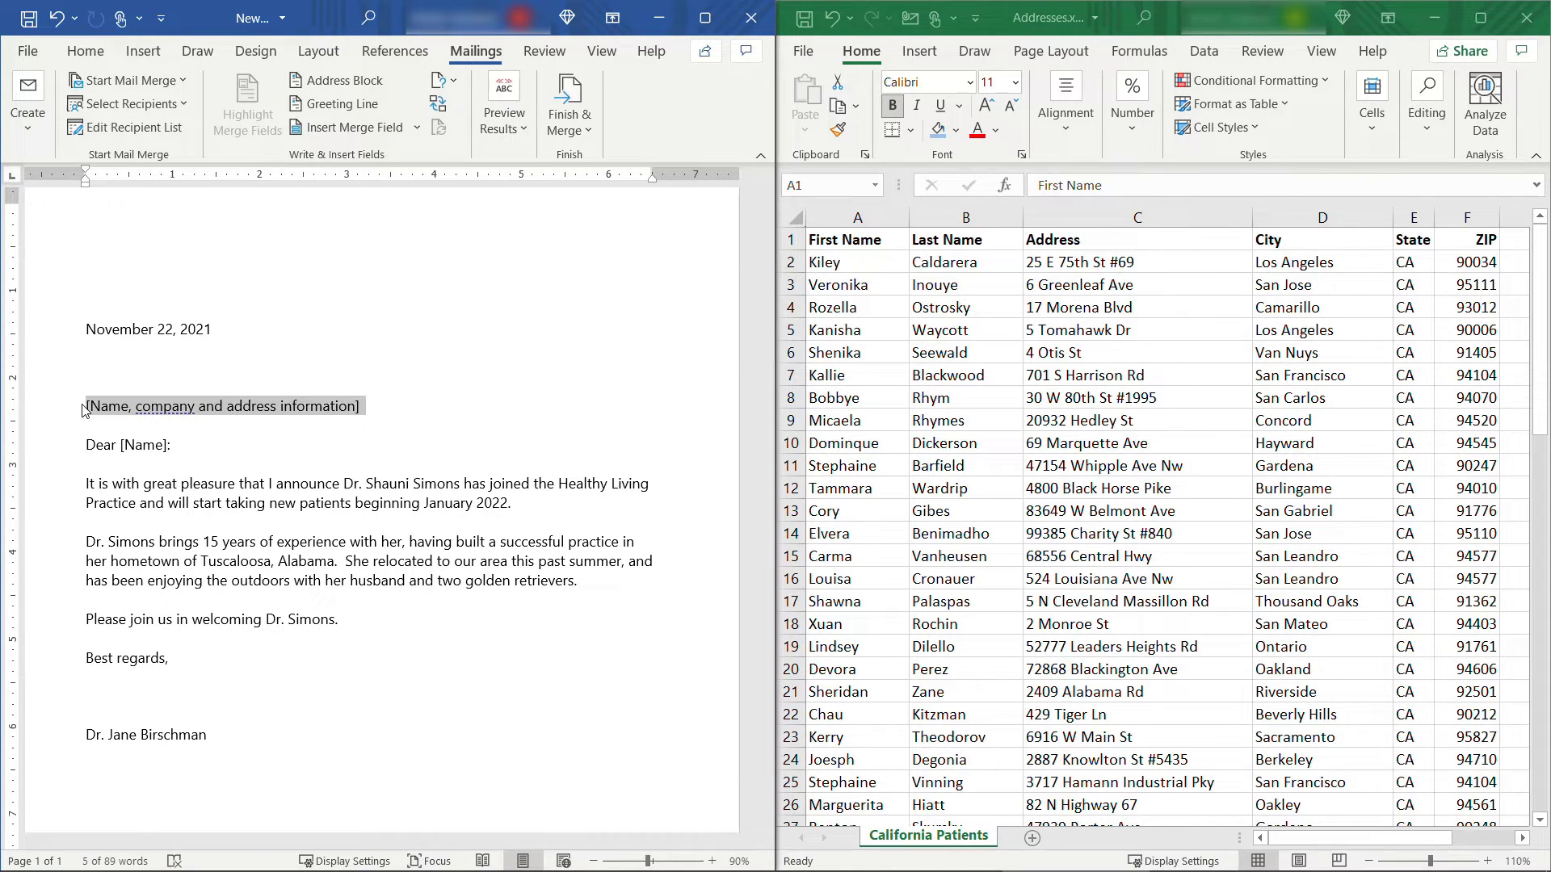
{"action": "key", "text": "Delete"}
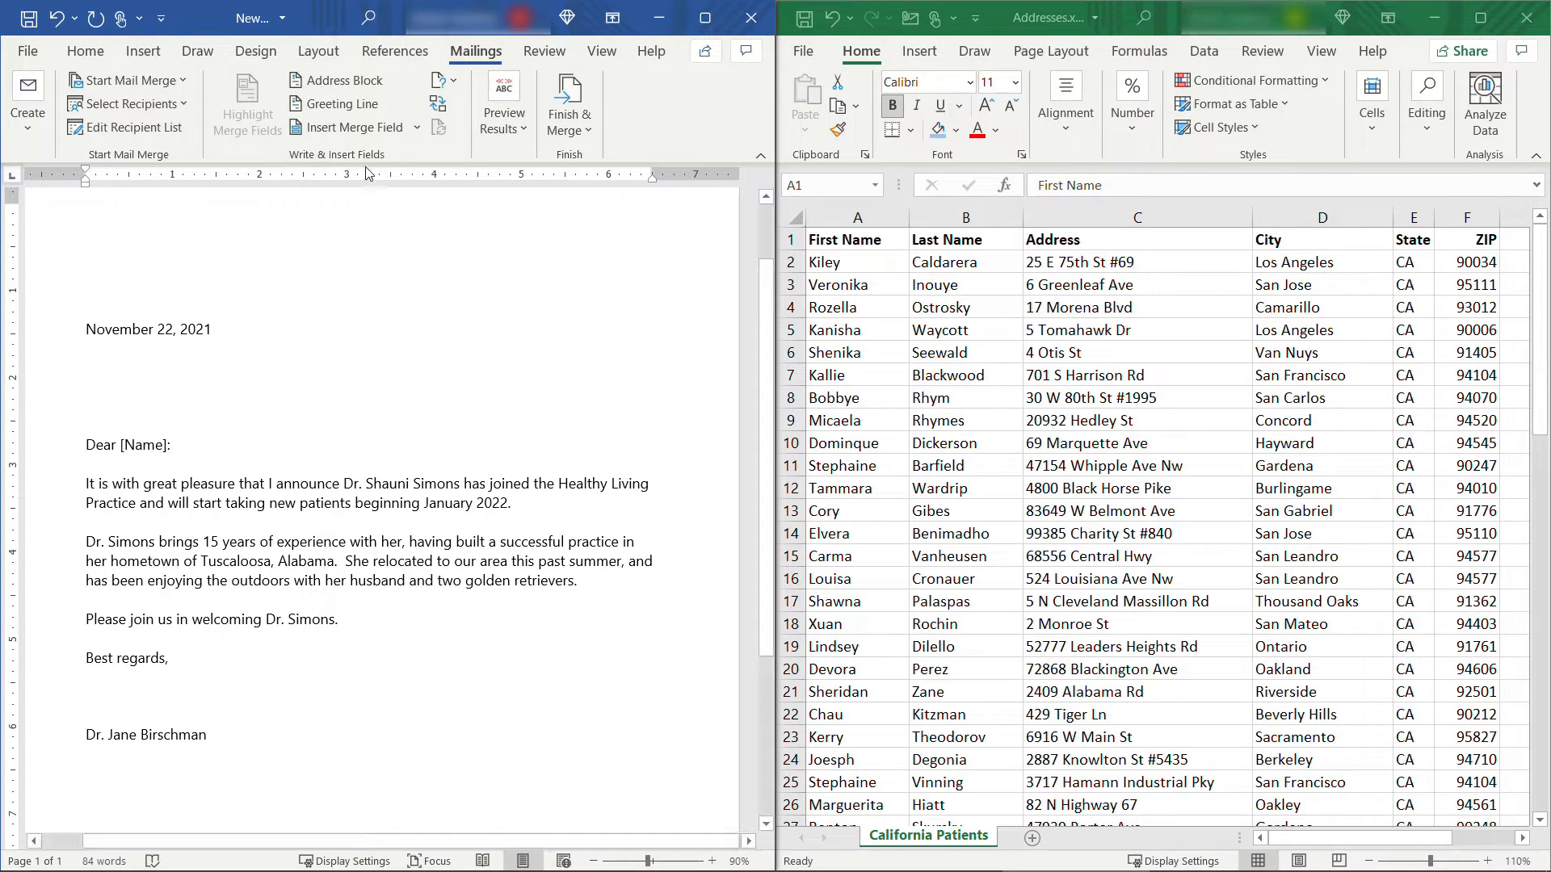
{"action": "left_click", "coordinate": [419, 129]}
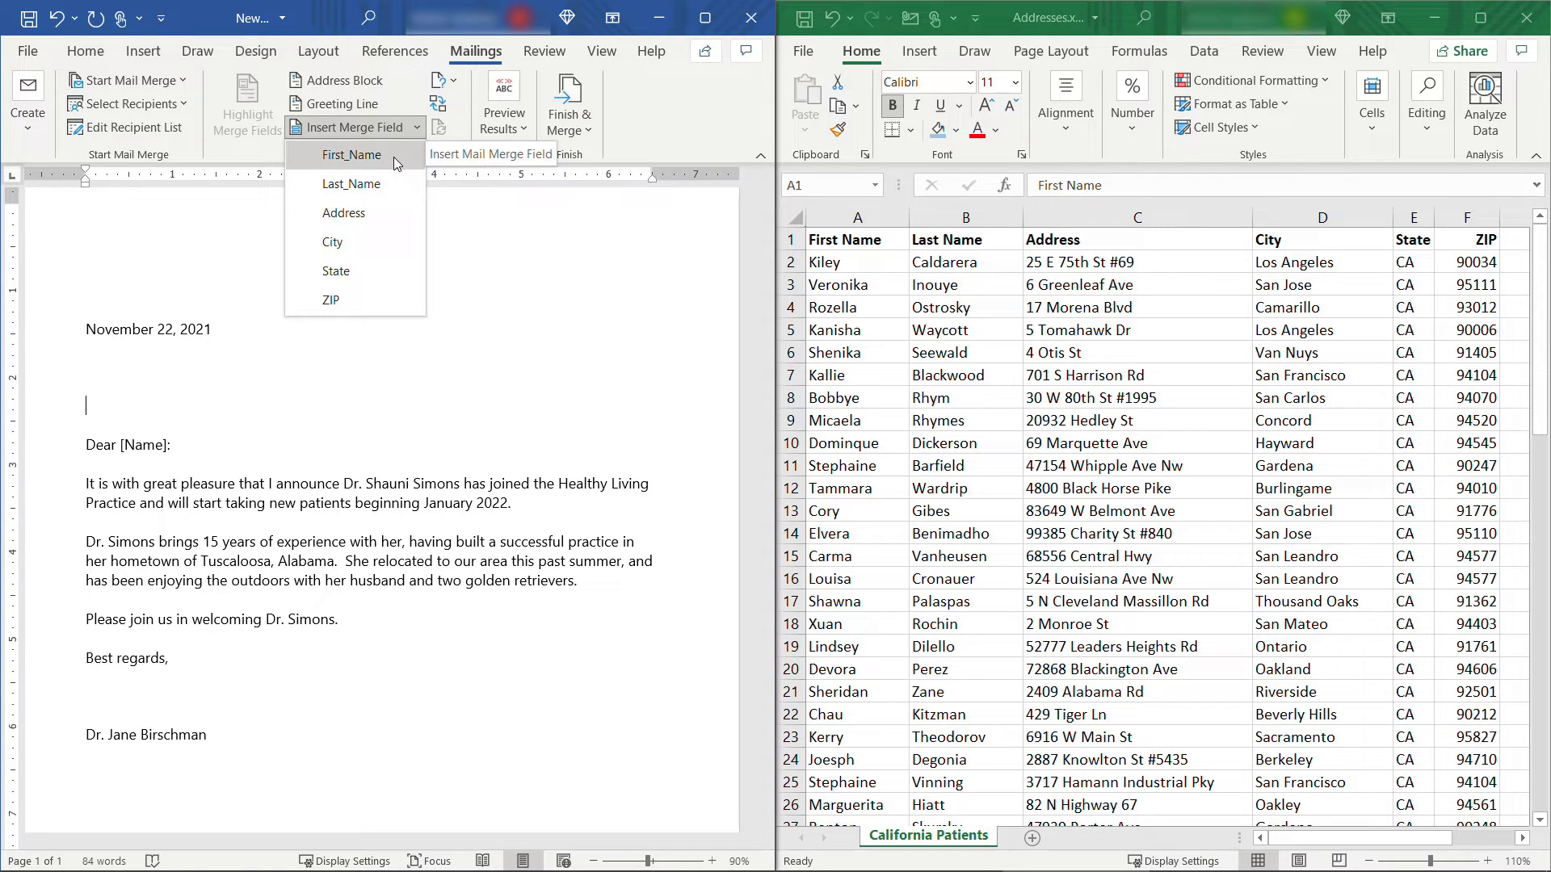
{"action": "left_click", "coordinate": [394, 157]}
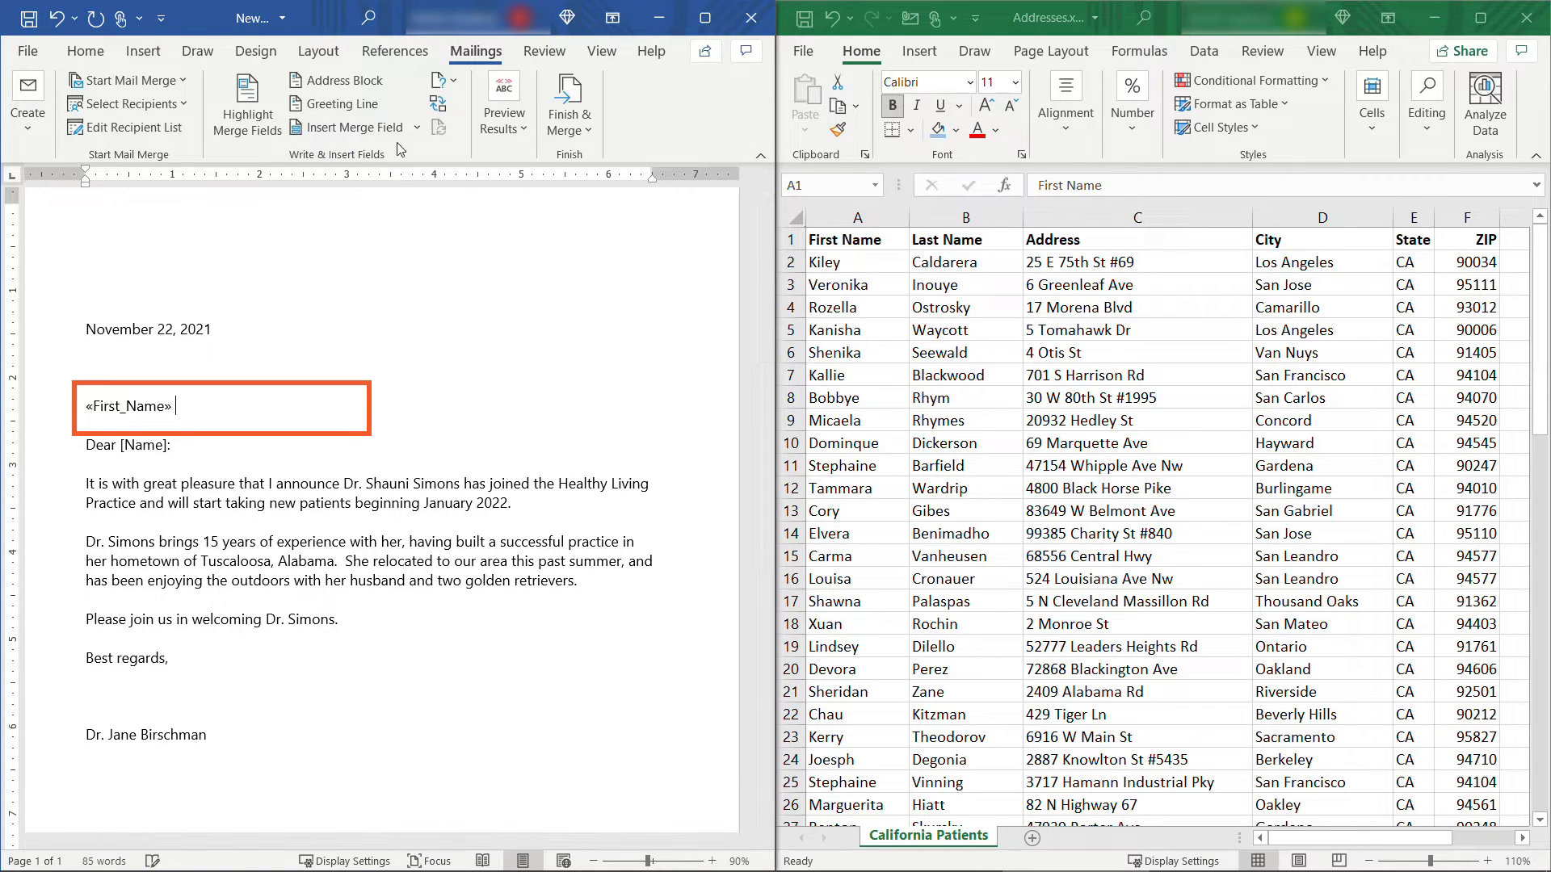
{"action": "left_click", "coordinate": [416, 128]}
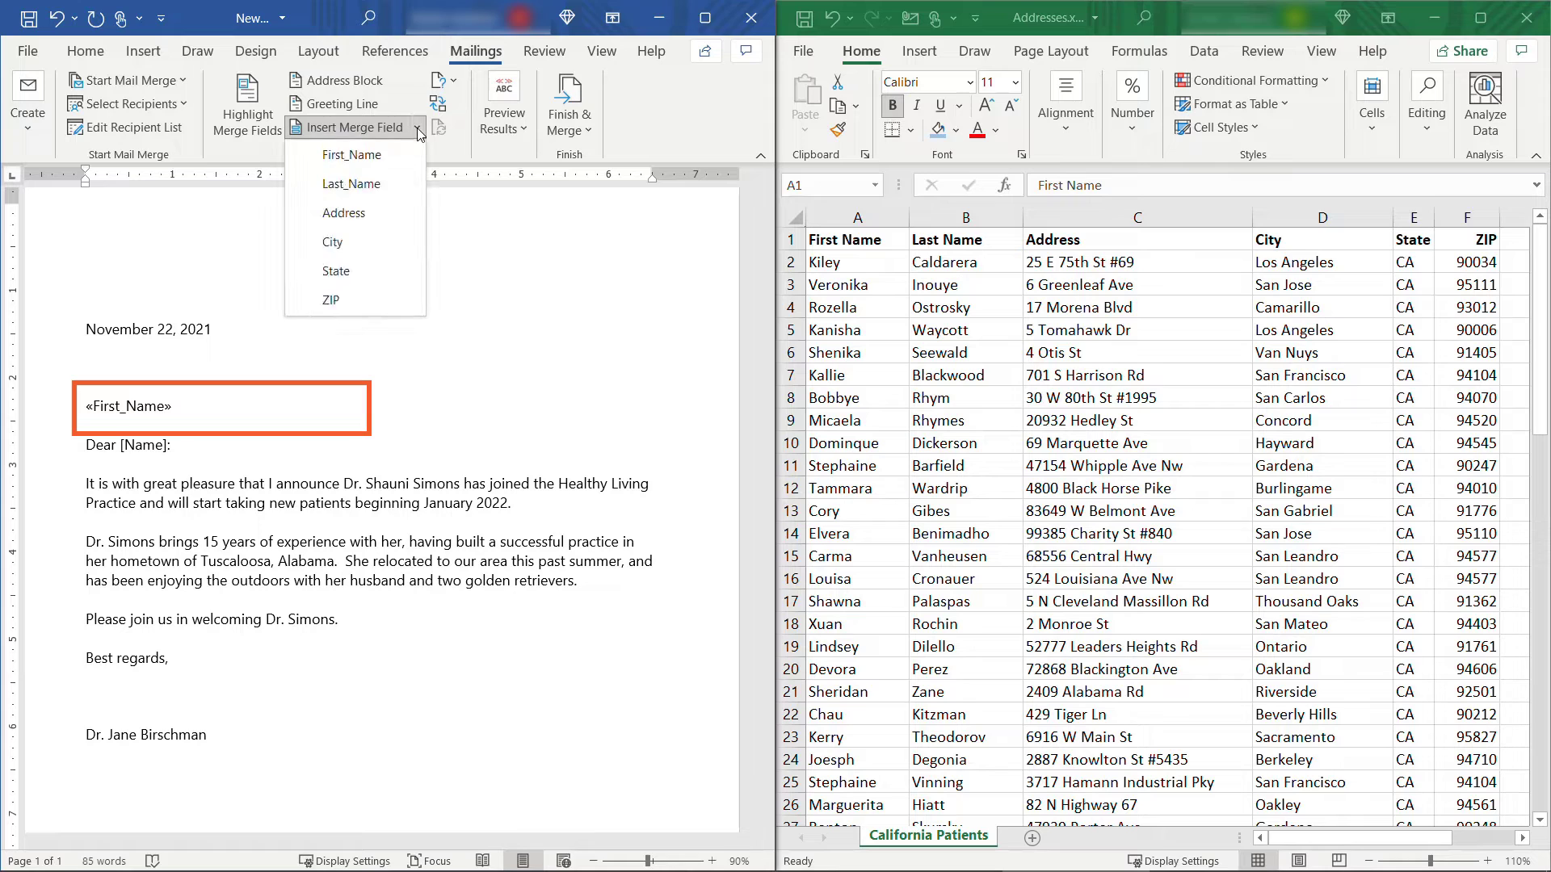
{"action": "left_click", "coordinate": [391, 185]}
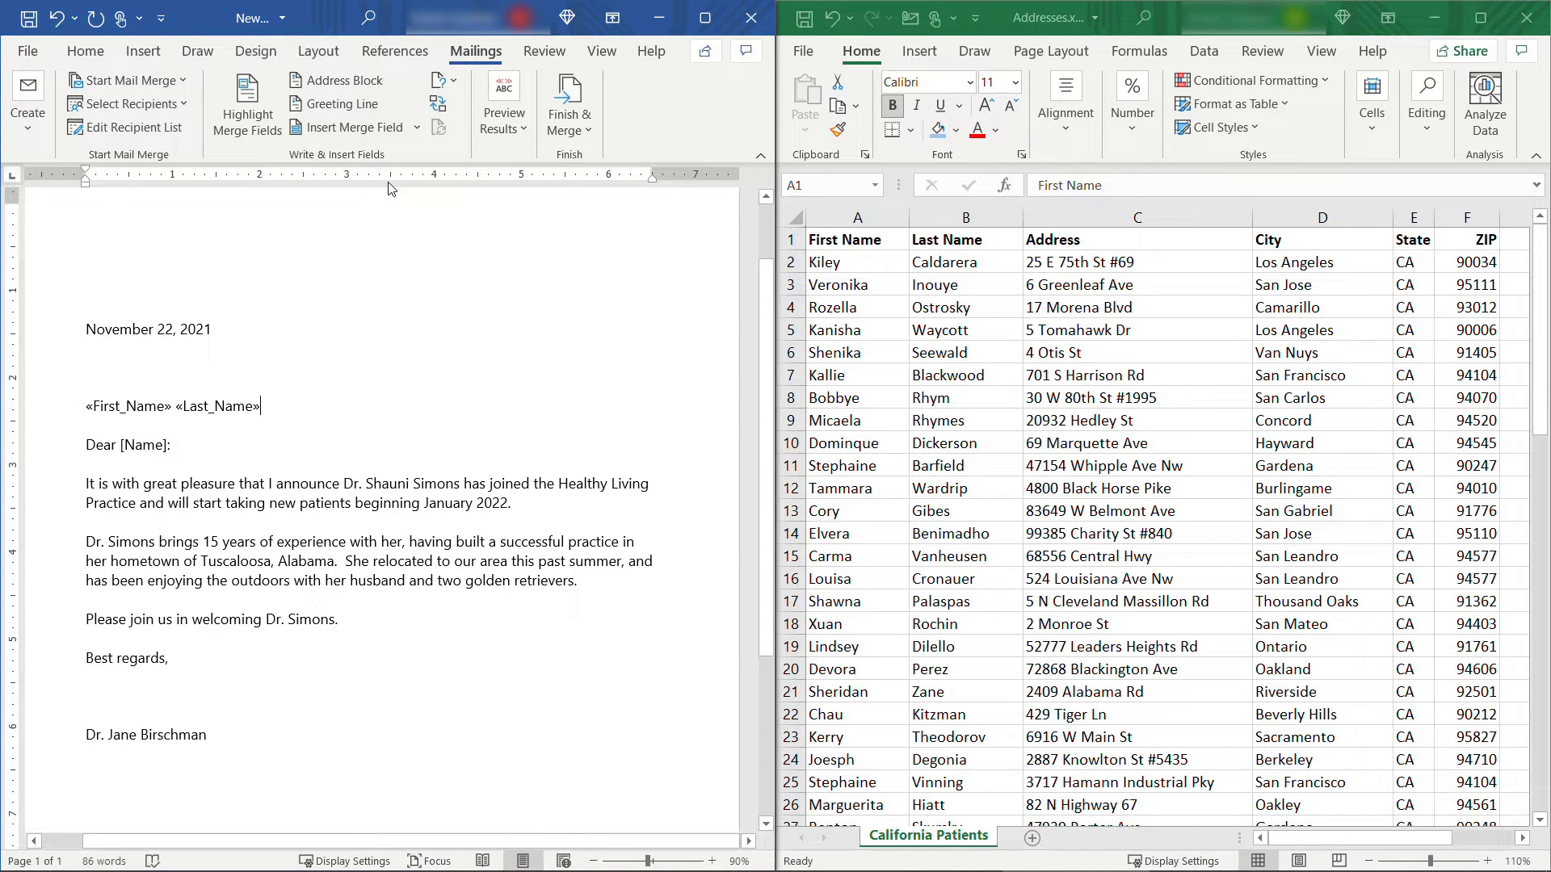
Add «Address» and «City», «State» «ZIP» lines below the name fields.
{"action": "key", "text": "Return"}
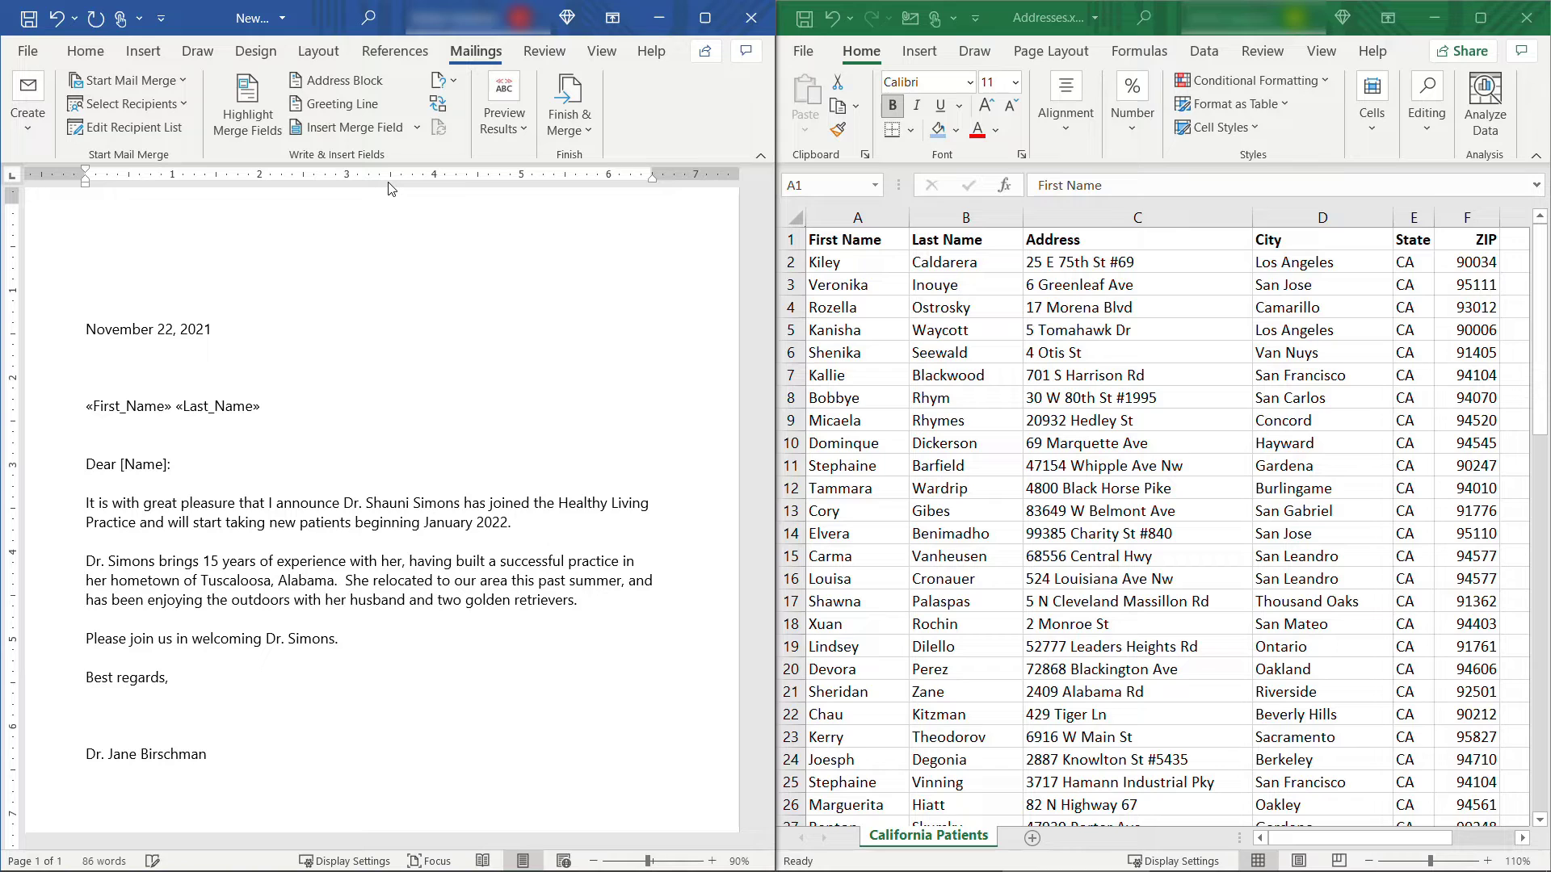
{"action": "left_click", "coordinate": [419, 134]}
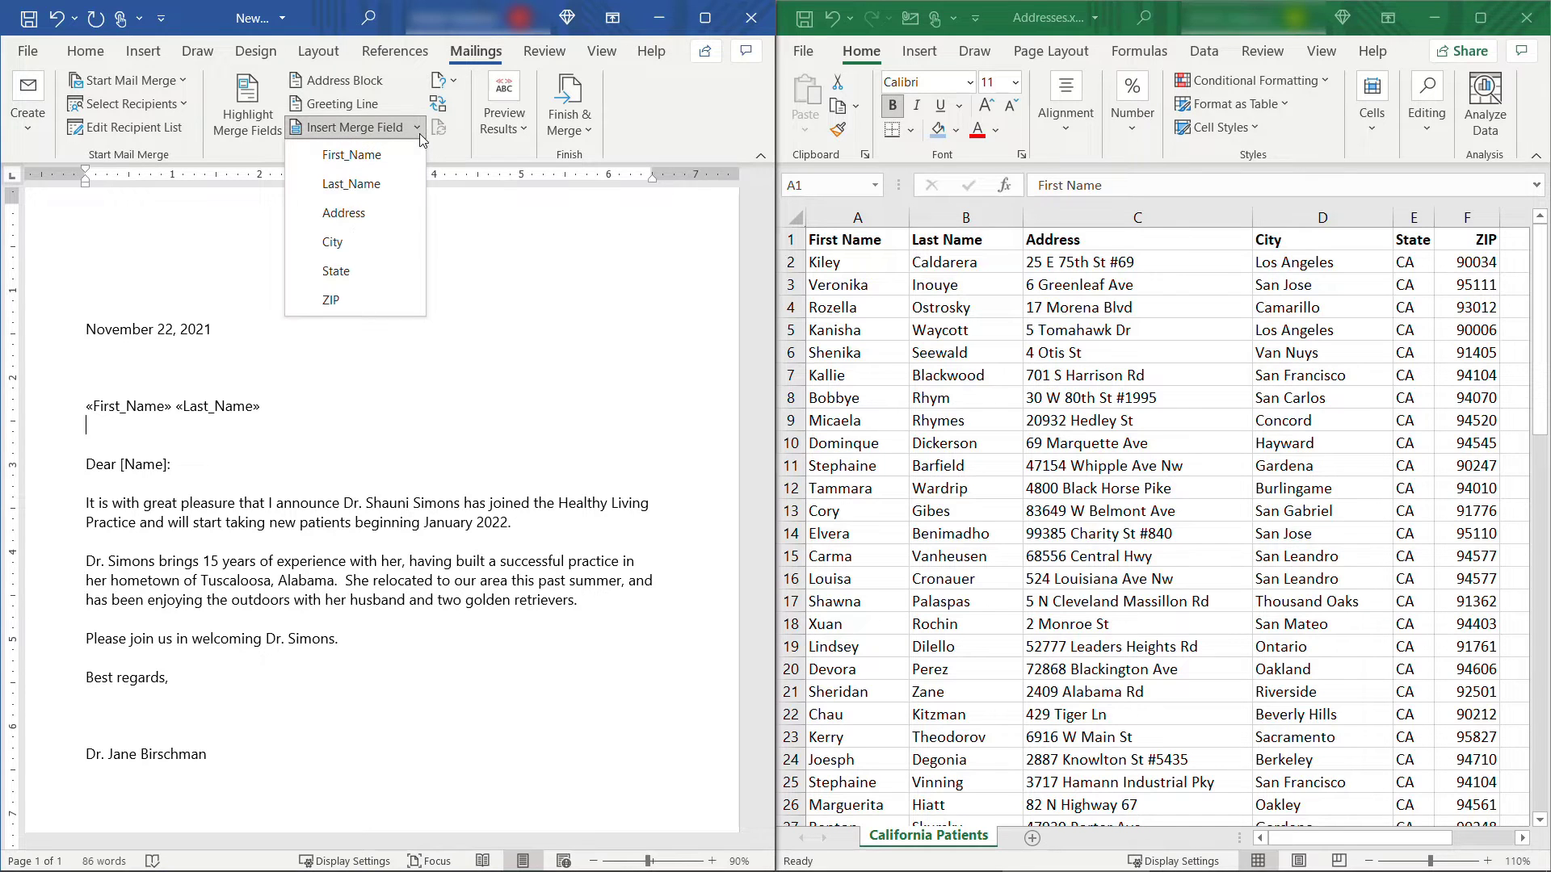
{"action": "left_click", "coordinate": [386, 213]}
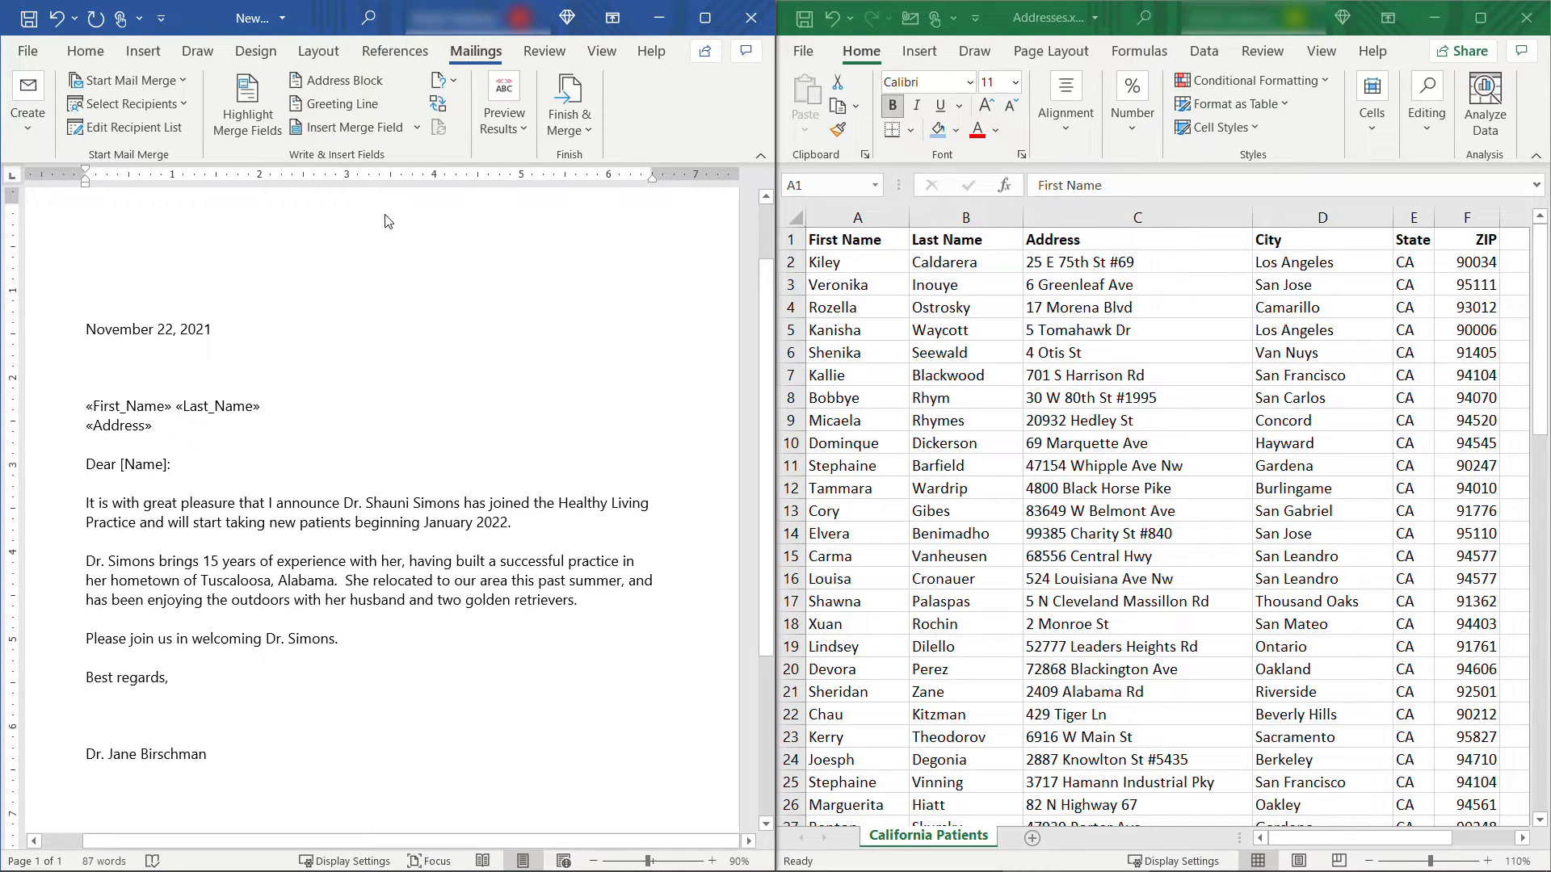
{"action": "key", "text": "Return"}
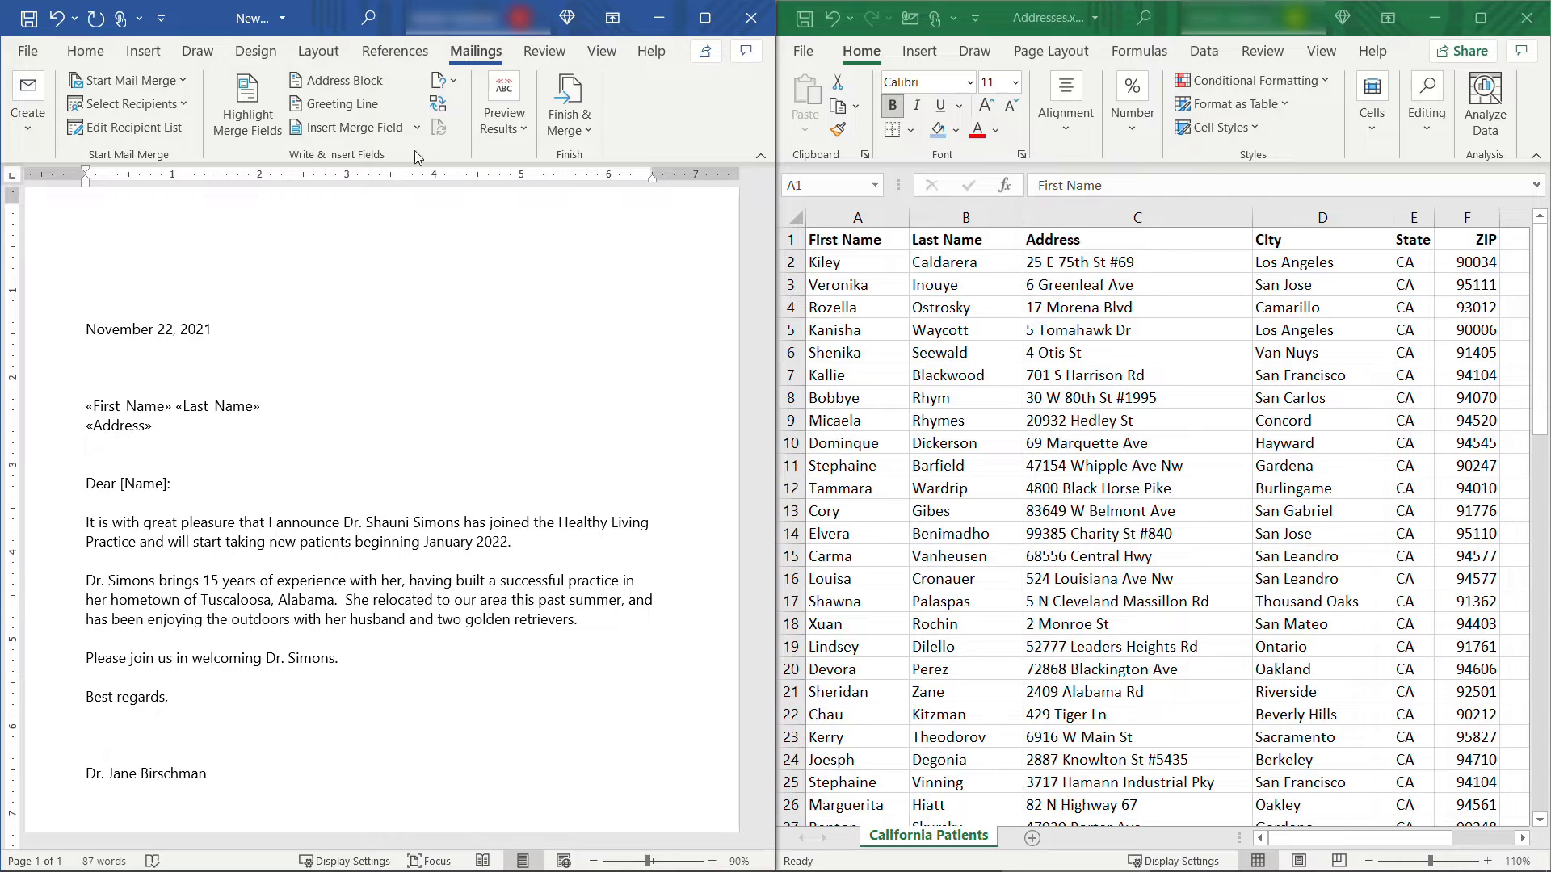
{"action": "left_click", "coordinate": [419, 132]}
{"action": "left_click", "coordinate": [374, 241]}
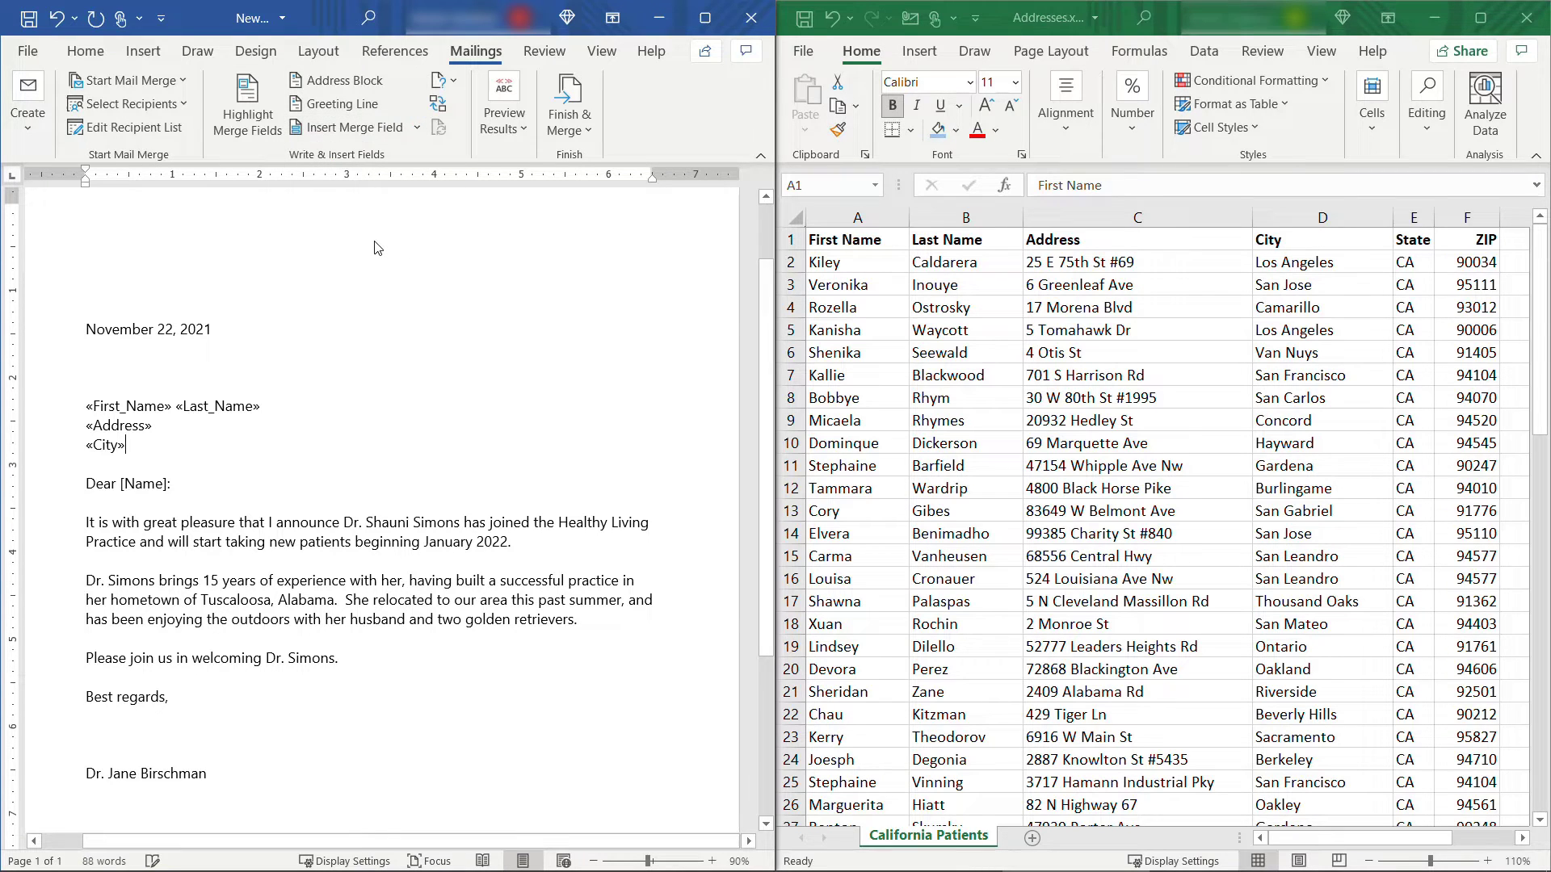
{"action": "type", "text": ","}
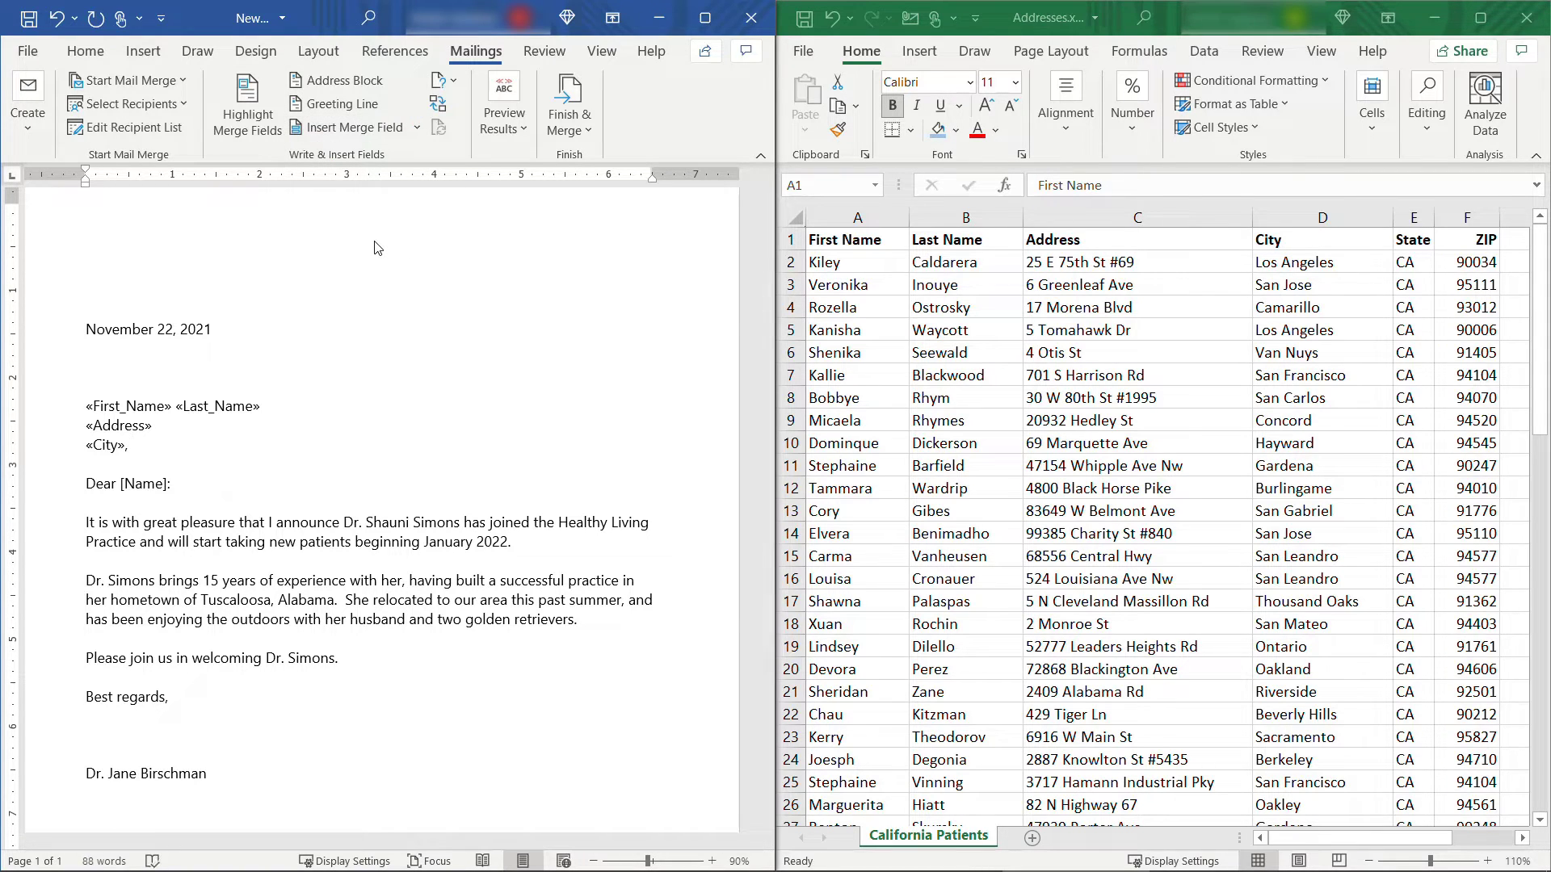
{"action": "left_click", "coordinate": [422, 128]}
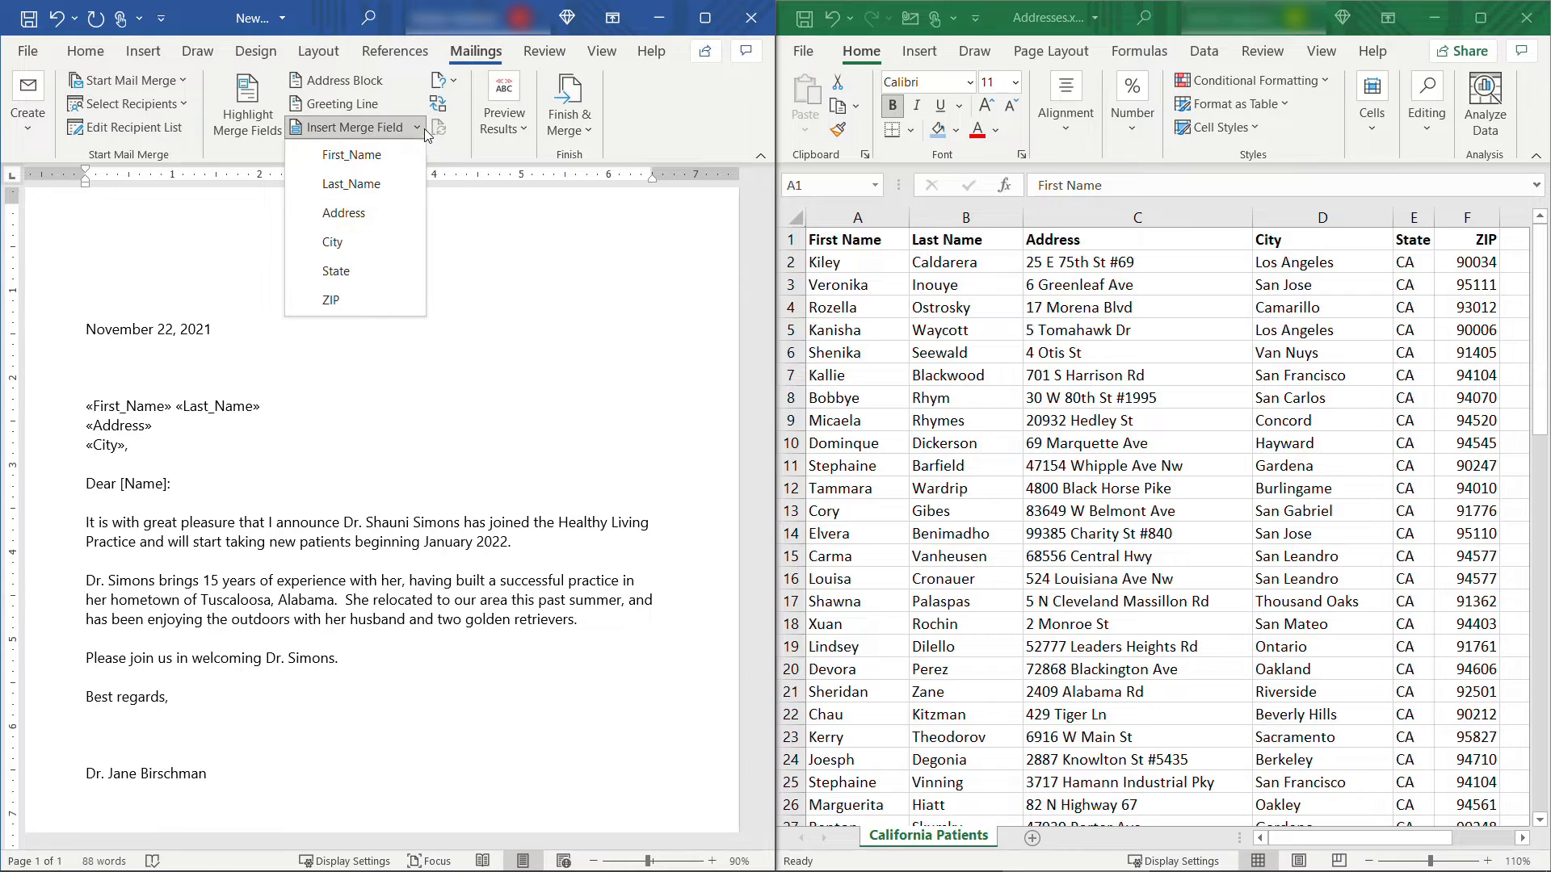
{"action": "left_click", "coordinate": [367, 273]}
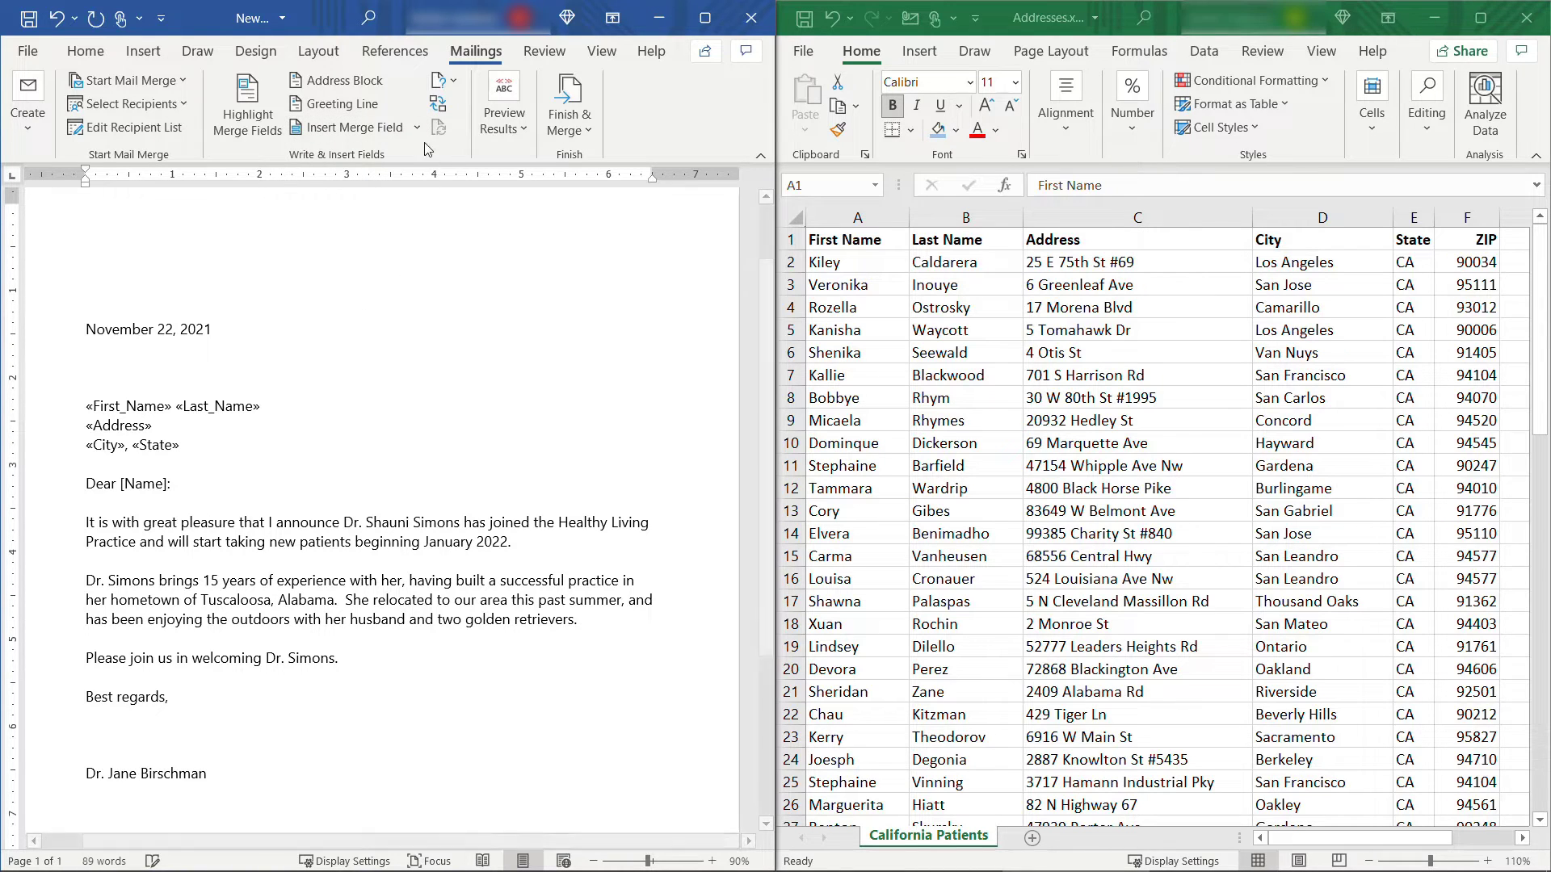
{"action": "left_click", "coordinate": [418, 126]}
{"action": "left_click", "coordinate": [356, 298]}
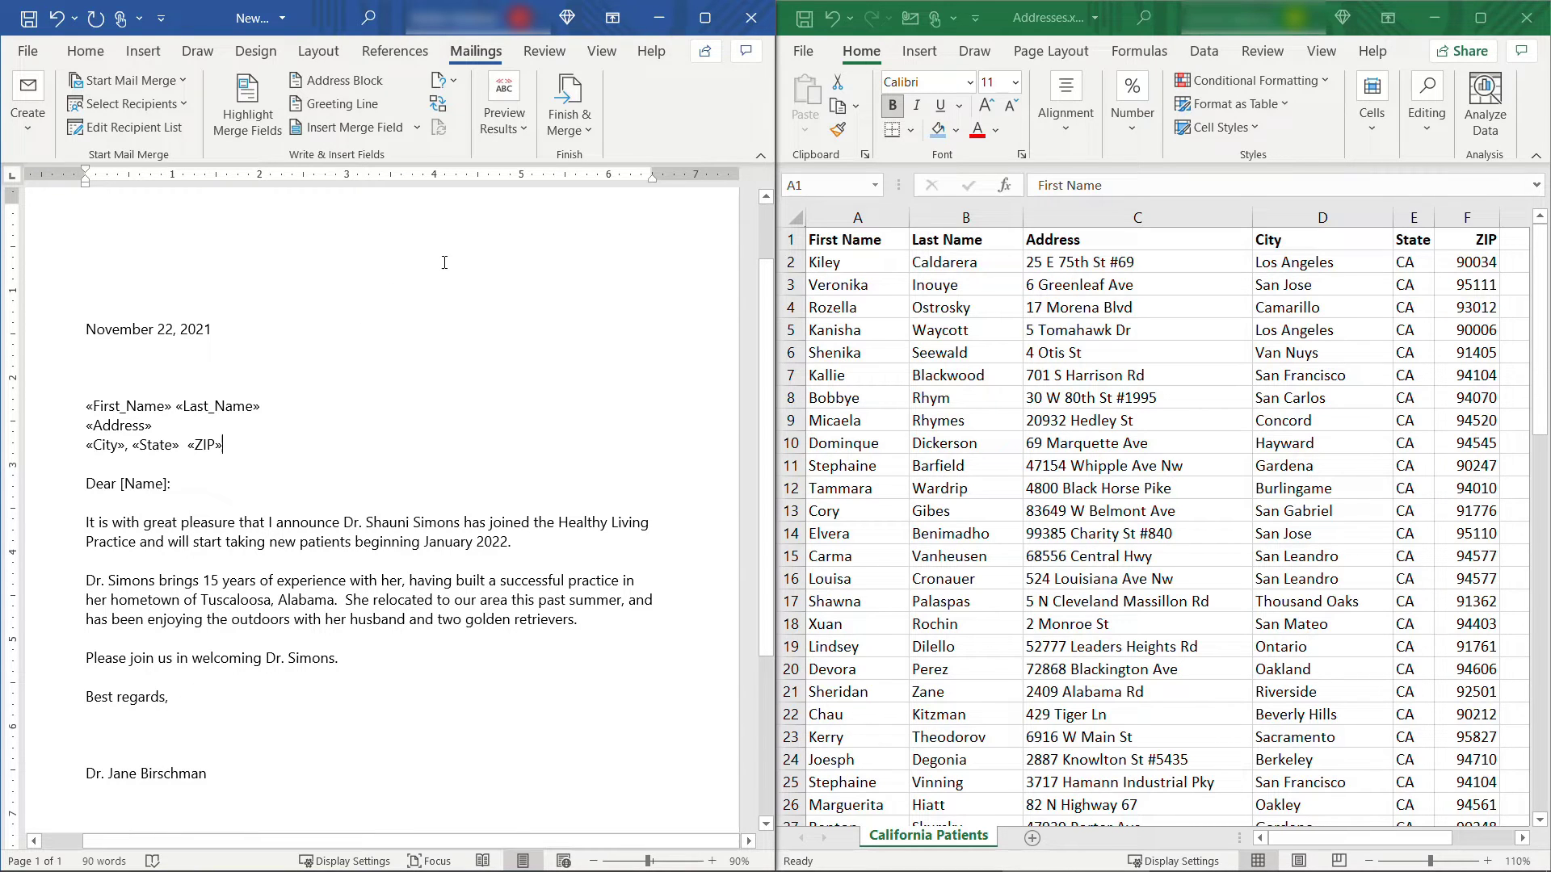
{"action": "left_click", "coordinate": [512, 131]}
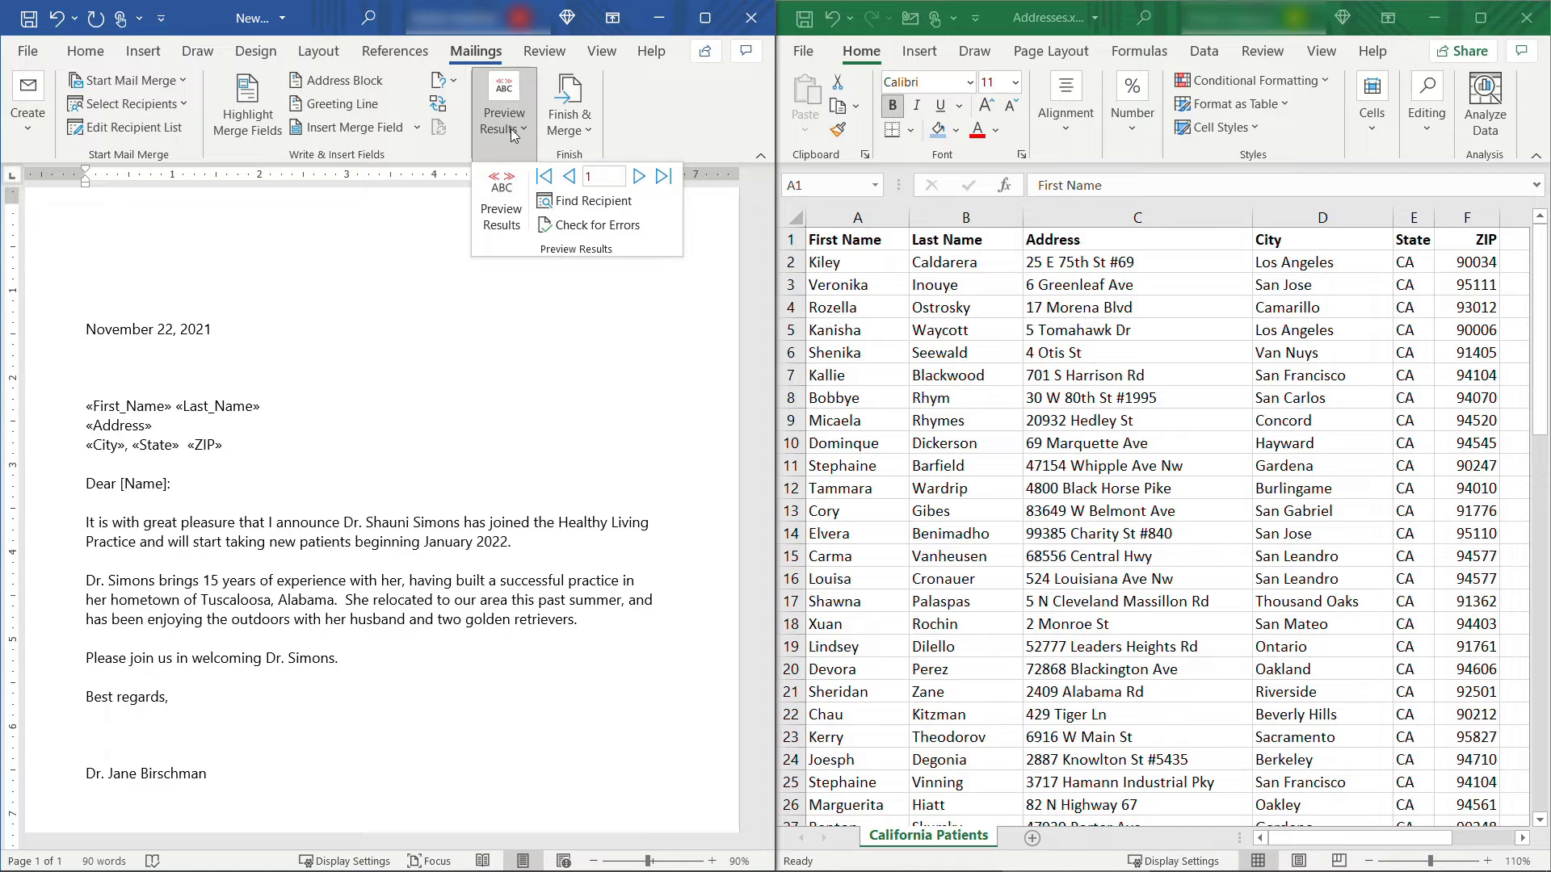
Preview the first patient's letter, turn preview back off, and select [Name] in the greeting.
{"action": "left_click", "coordinate": [501, 217]}
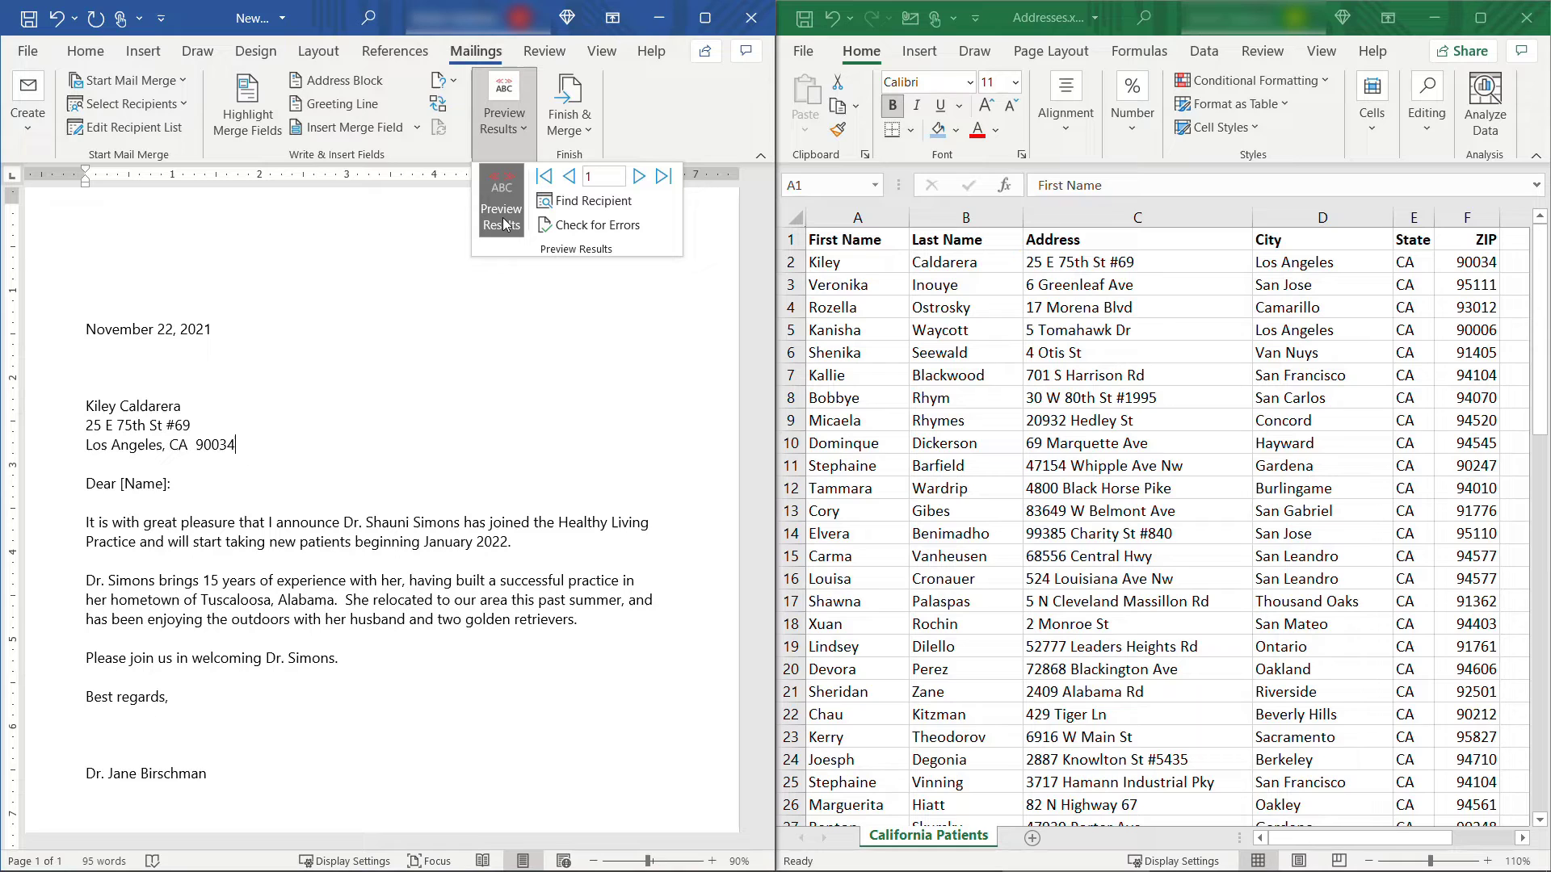
{"action": "left_click", "coordinate": [503, 223]}
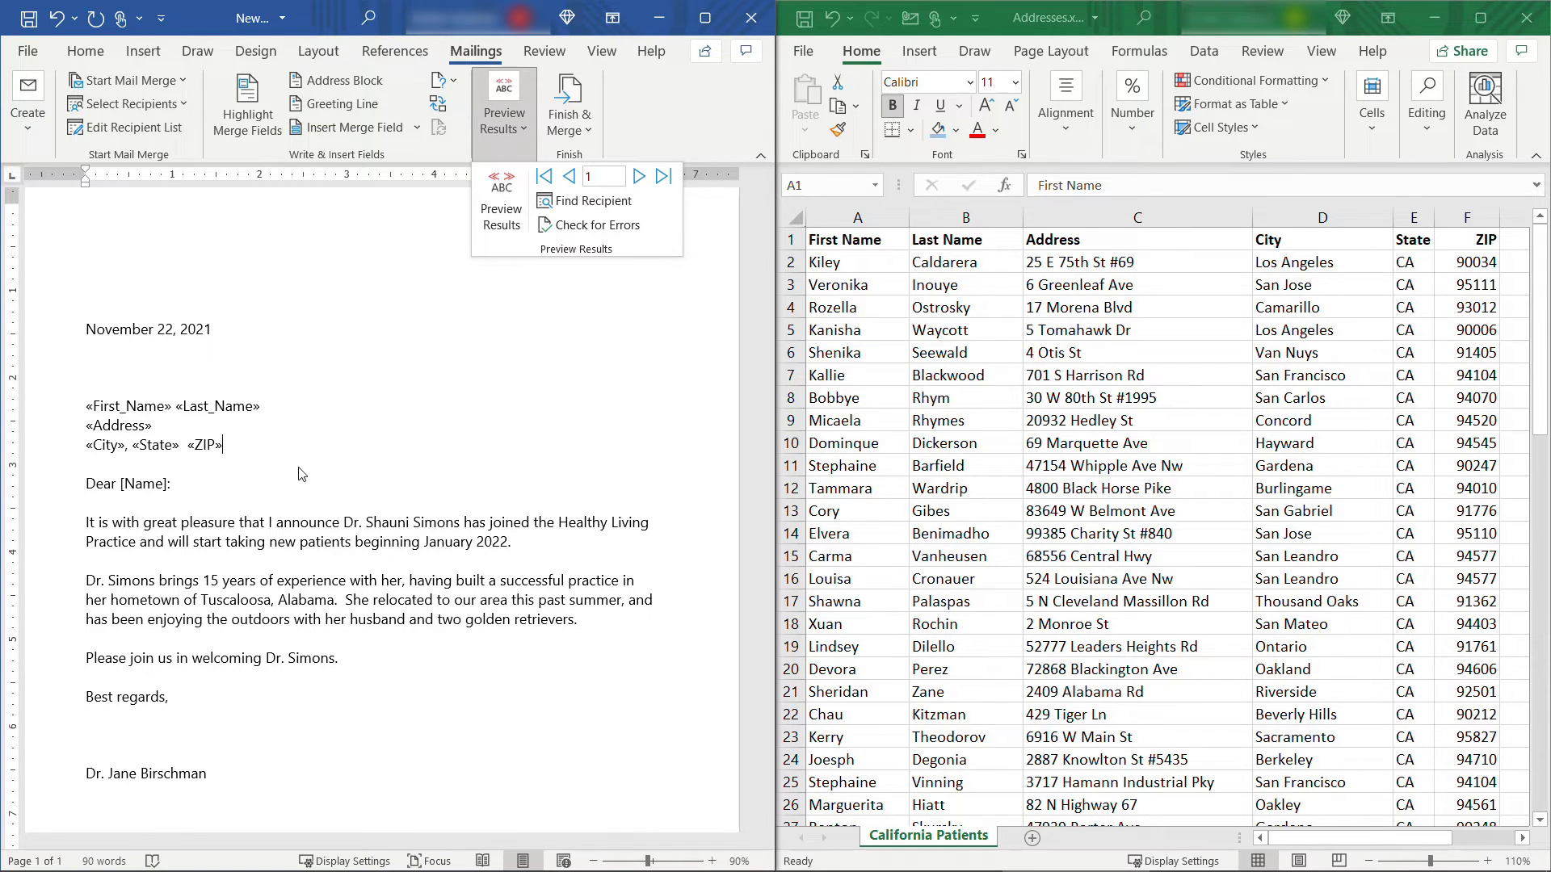
{"action": "left_click", "coordinate": [179, 490]}
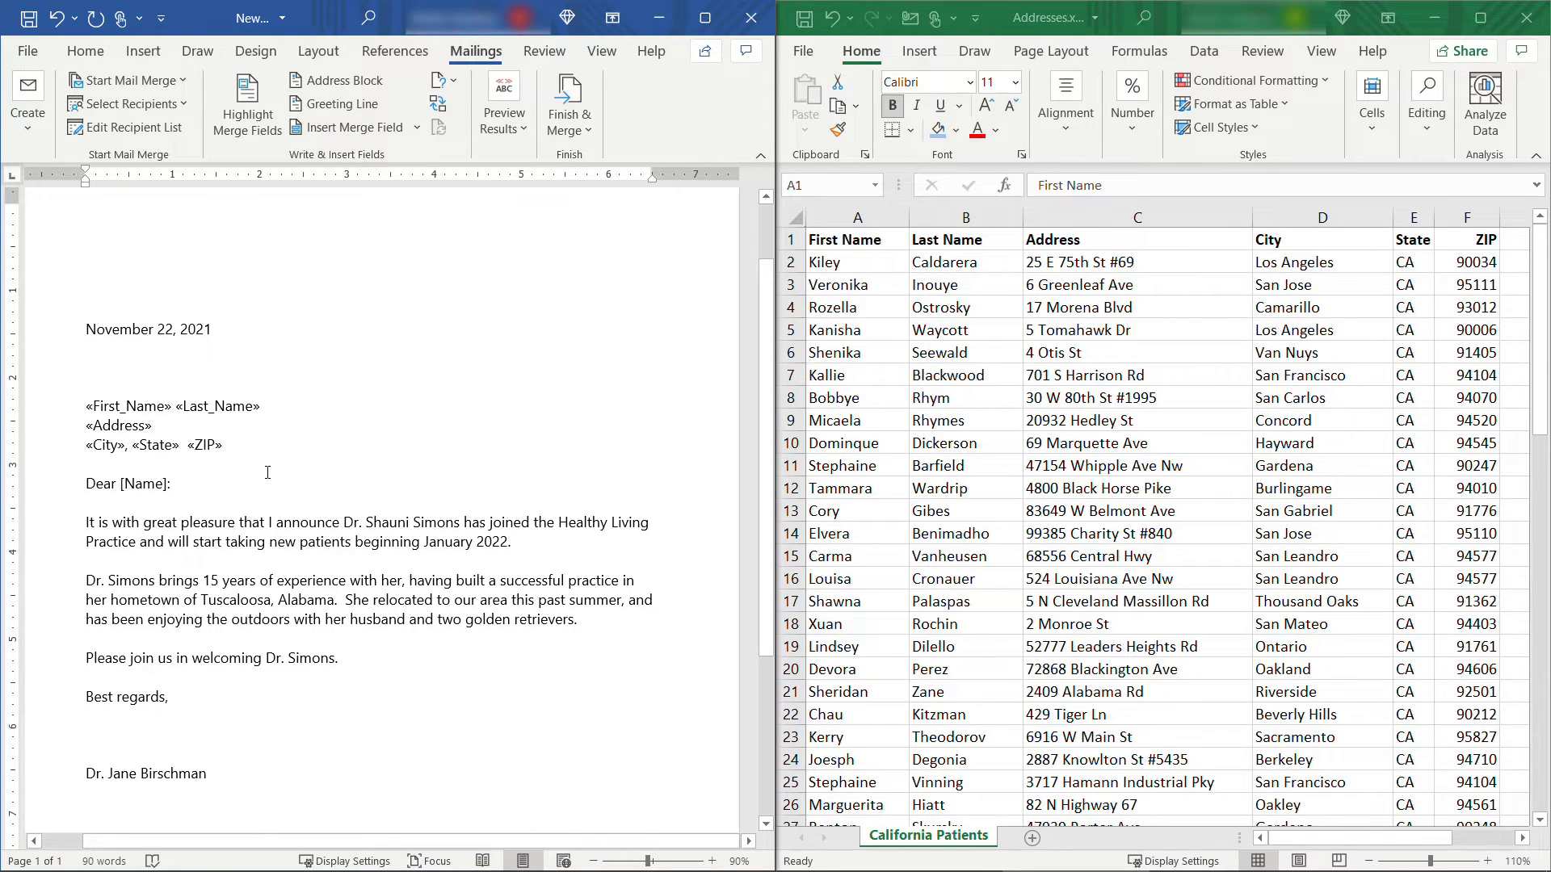
{"action": "key", "text": "shift+Right"}
{"action": "key", "text": "shift+Right"}
{"action": "key", "text": "shift+Right"}
{"action": "key", "text": "shift+Right"}
{"action": "key", "text": "shift+Right"}
{"action": "key", "text": "shift+Right"}
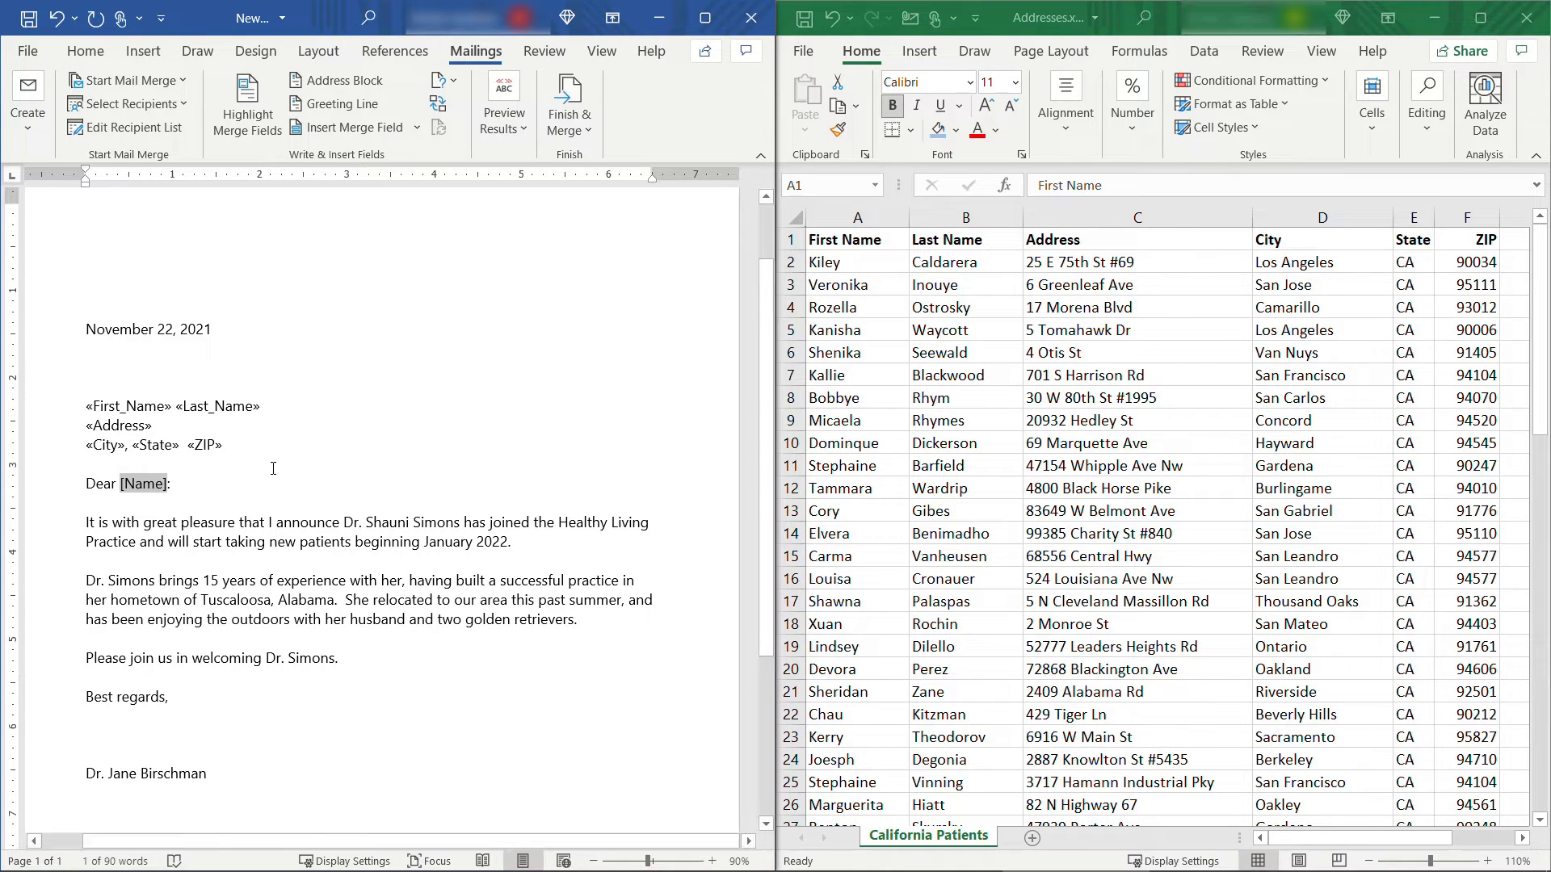
Replace [Name] in the greeting with «First_Name» and check it against the first record.
{"action": "left_click", "coordinate": [418, 129]}
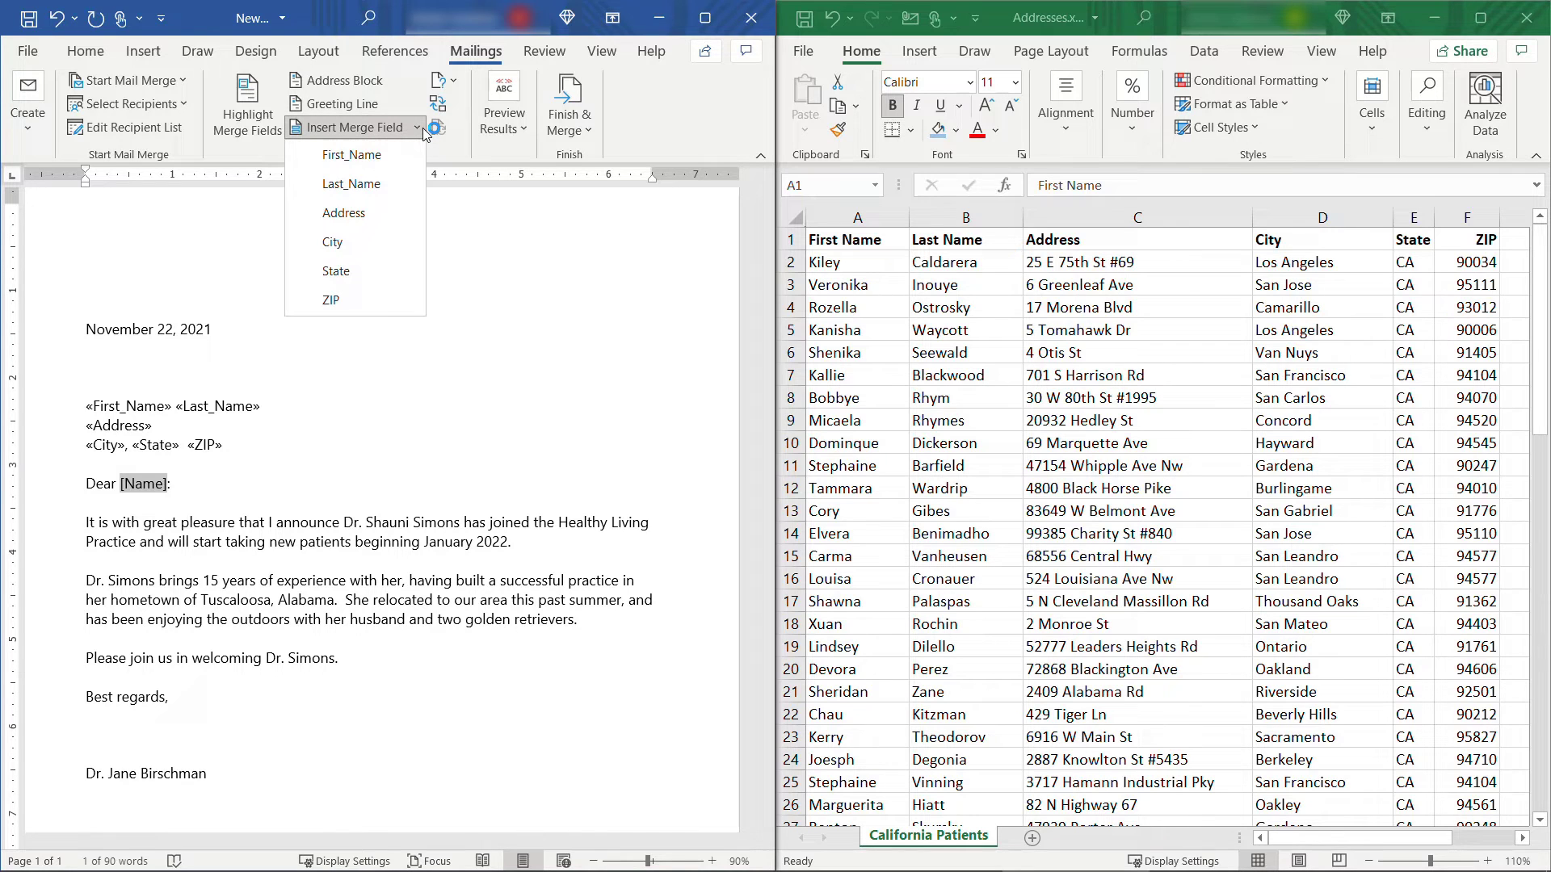
{"action": "left_click", "coordinate": [352, 155]}
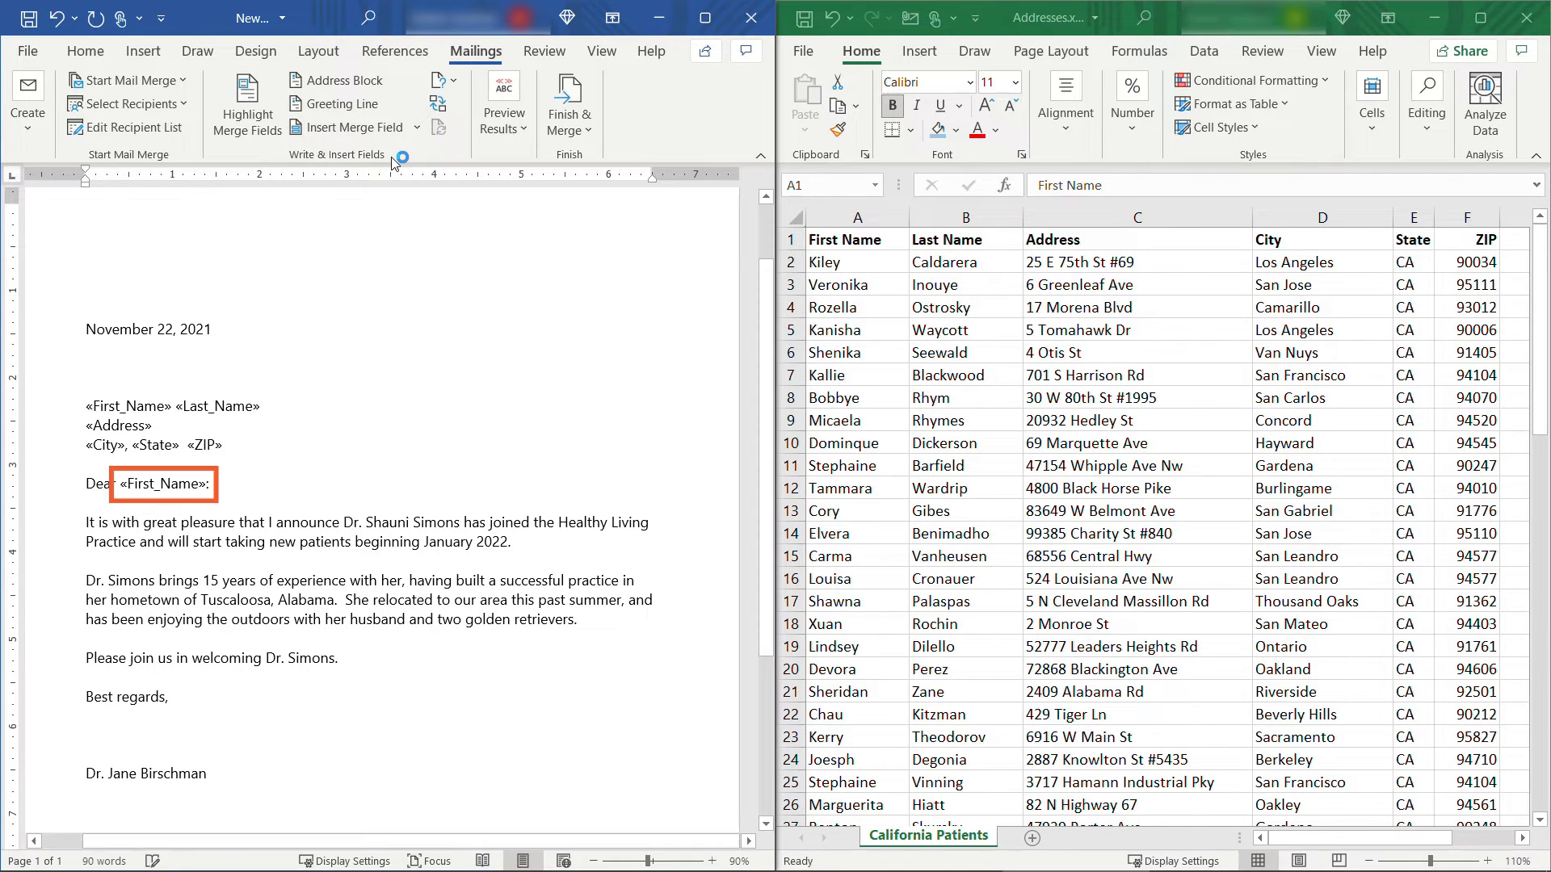
{"action": "left_click", "coordinate": [515, 122]}
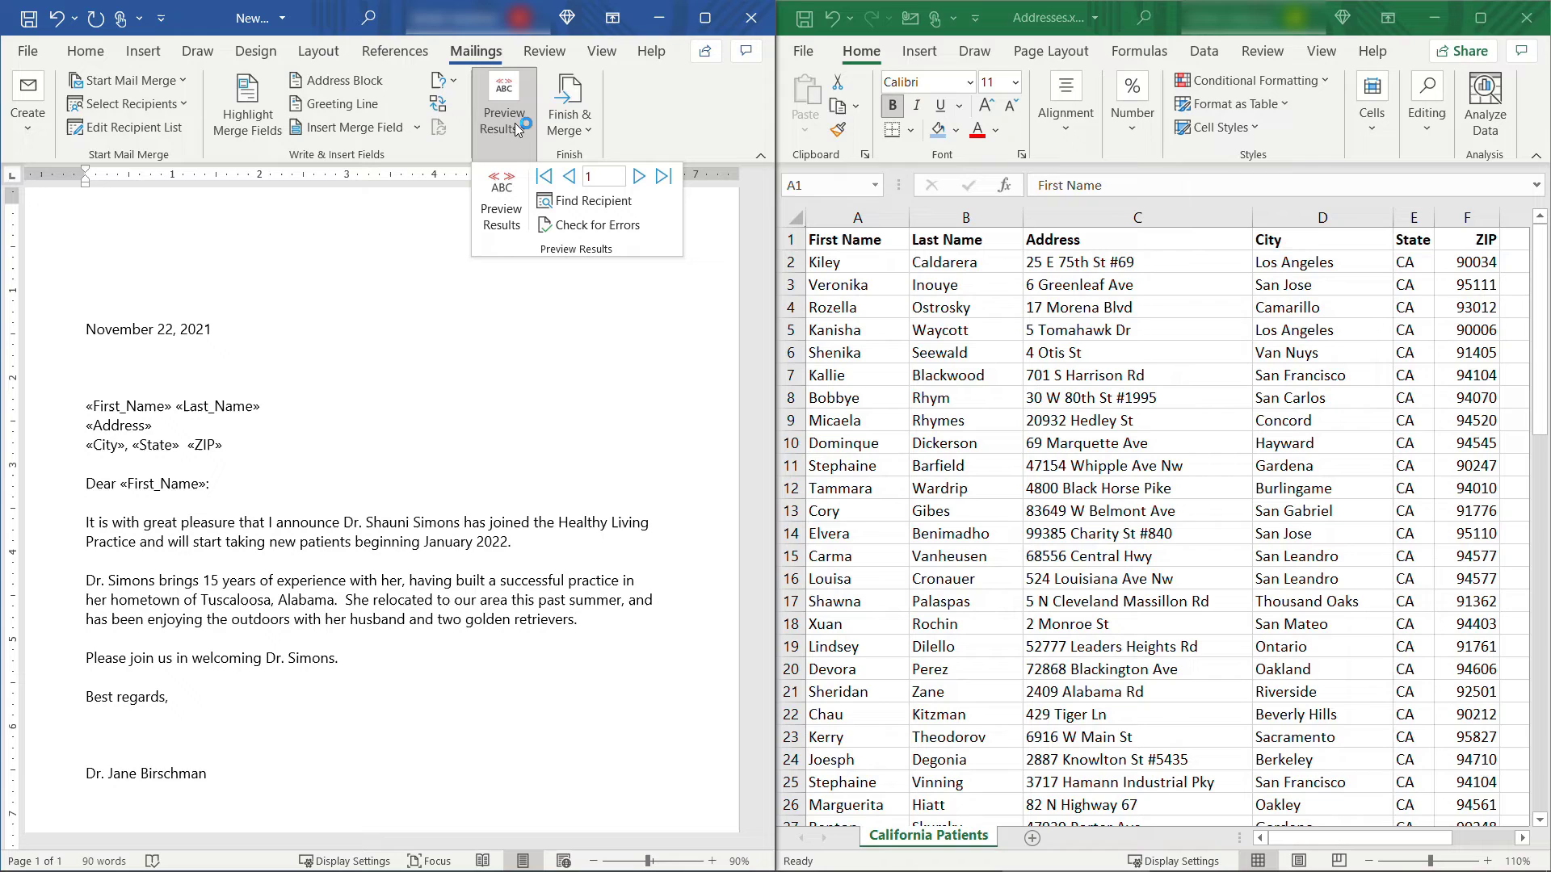
{"action": "left_click", "coordinate": [502, 202]}
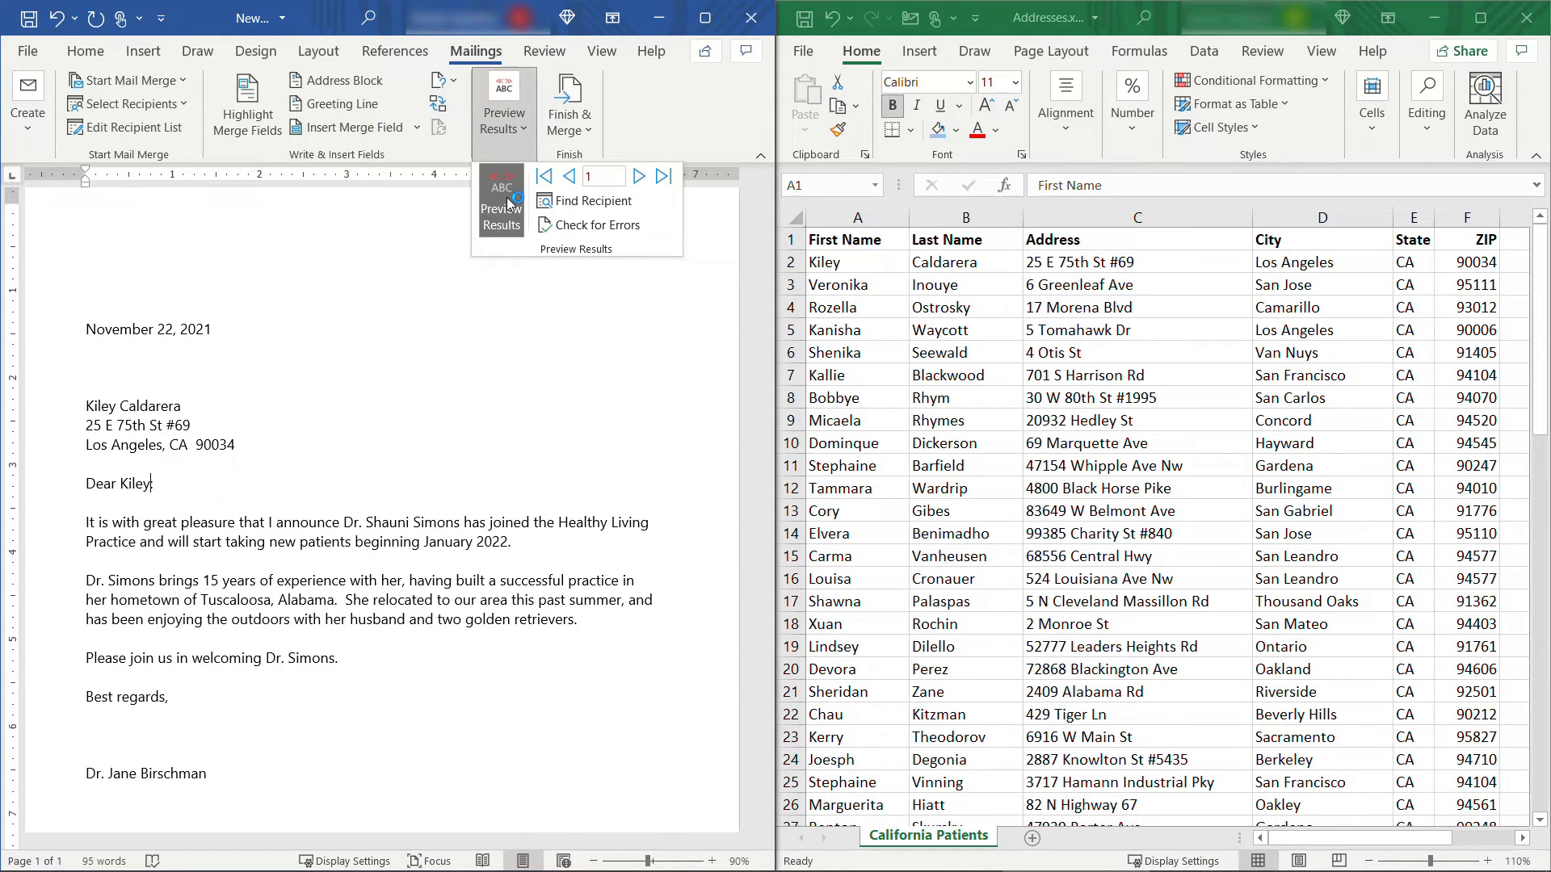
{"action": "left_click", "coordinate": [507, 204]}
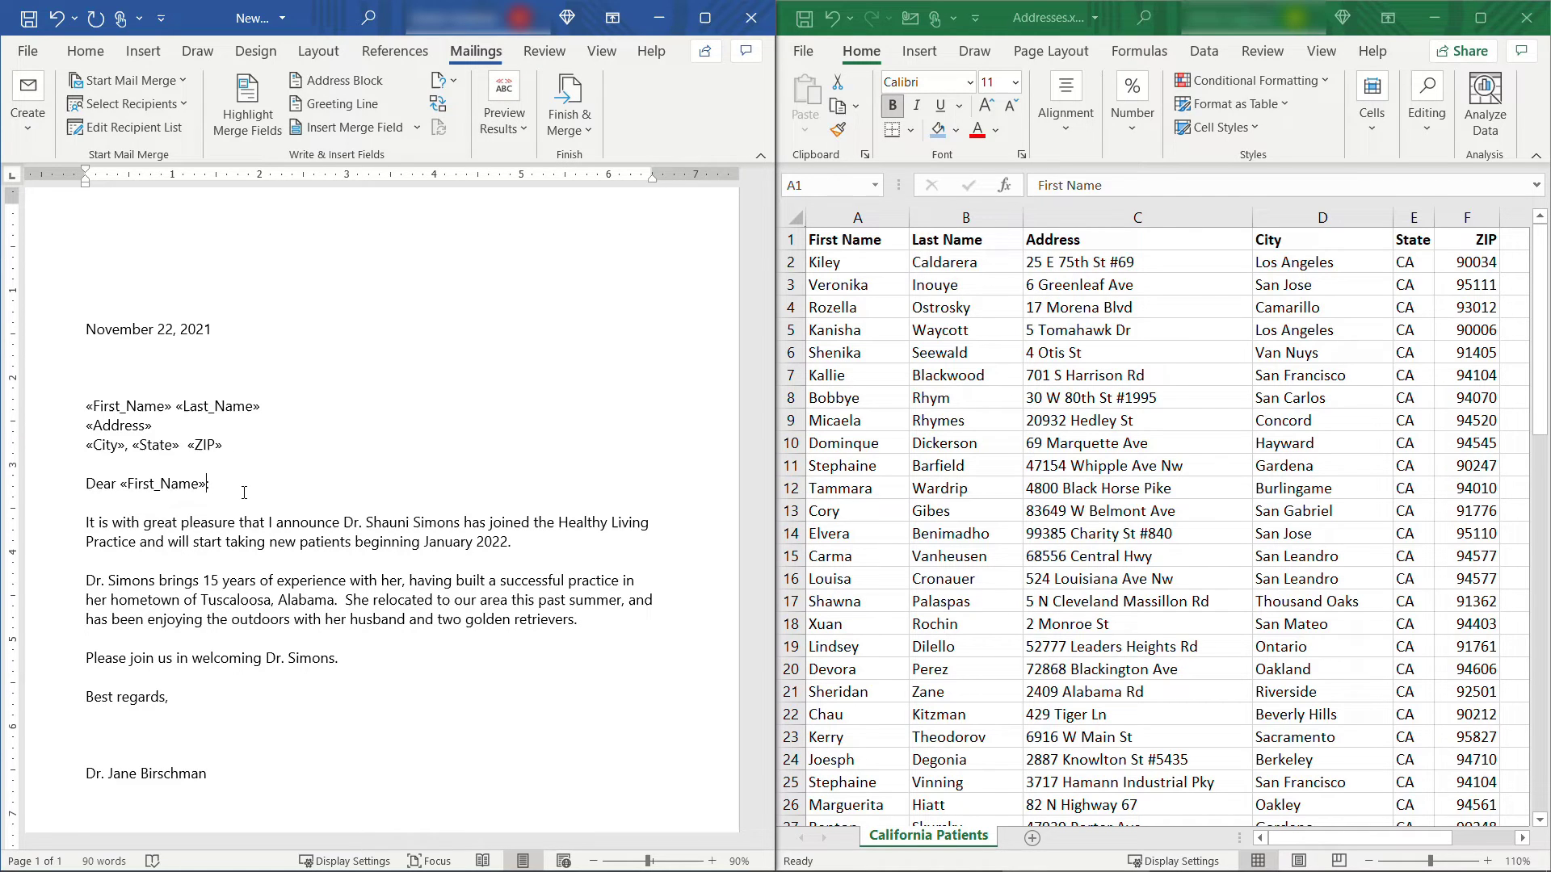
{"action": "left_click", "coordinate": [570, 135]}
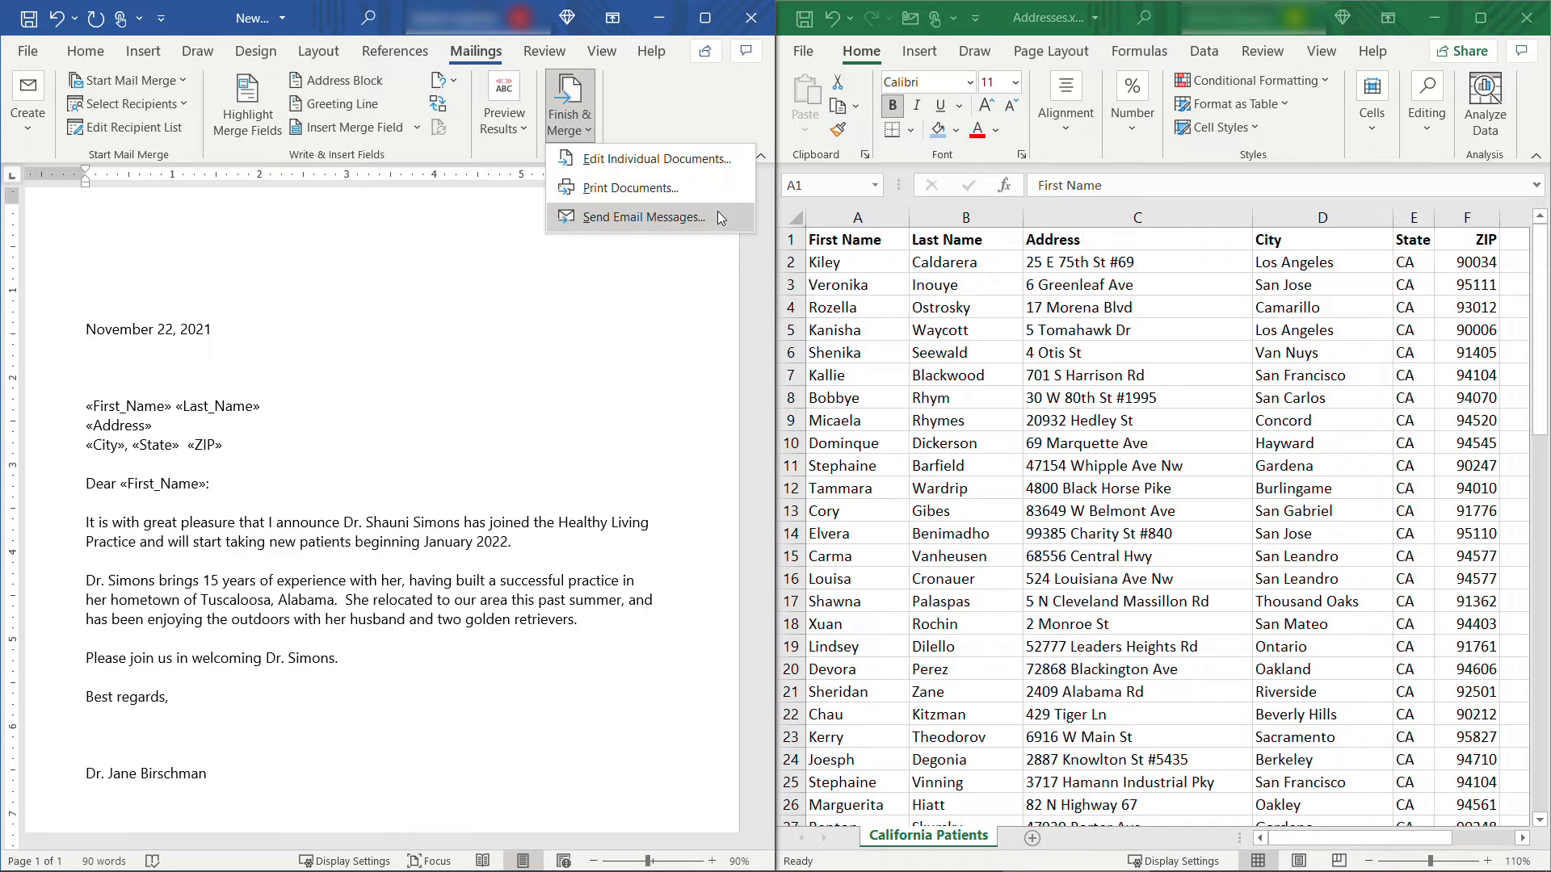
Merge all records into individual letters, producing the 71-page Letters1 document.
{"action": "left_click", "coordinate": [648, 160]}
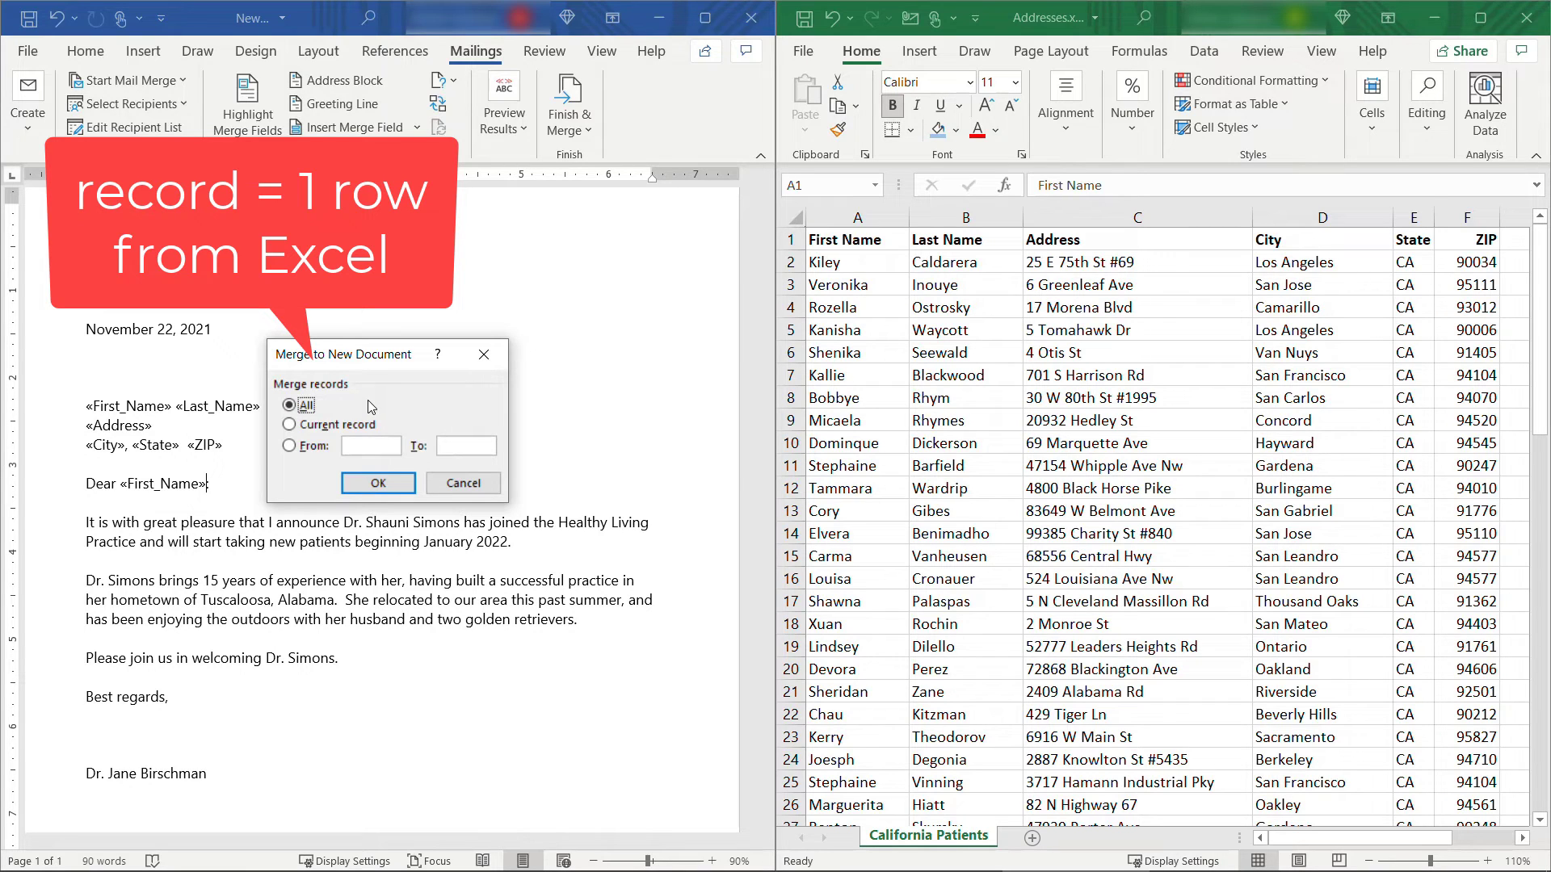
{"action": "left_click", "coordinate": [378, 483]}
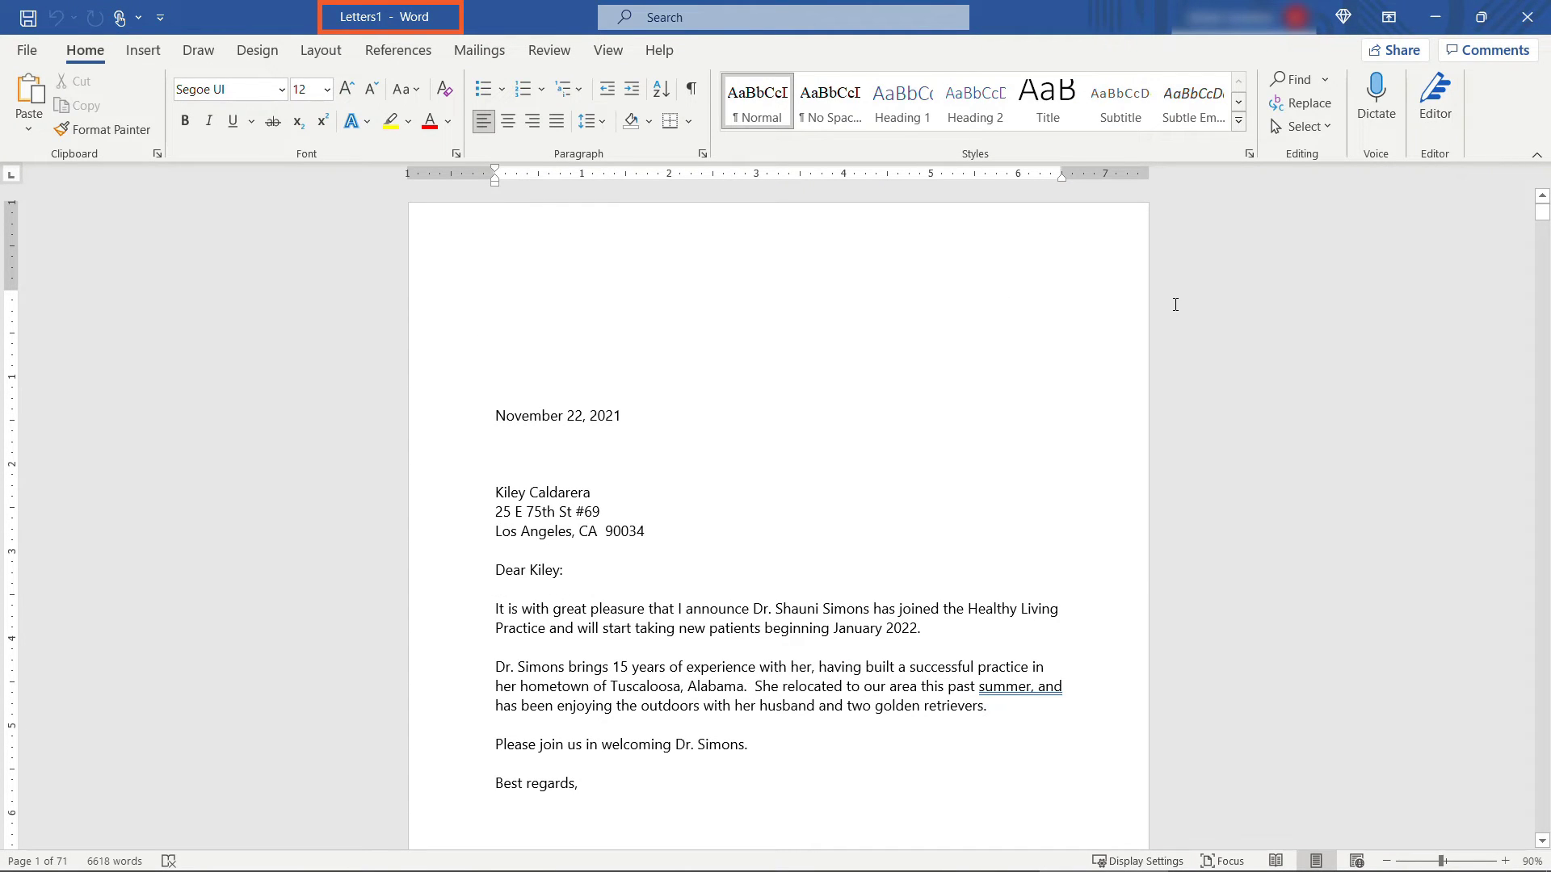
{"action": "scroll", "coordinate": [1175, 304], "scroll_direction": "down", "scroll_amount": 4}
{"action": "scroll", "coordinate": [1175, 303], "scroll_direction": "down", "scroll_amount": 10}
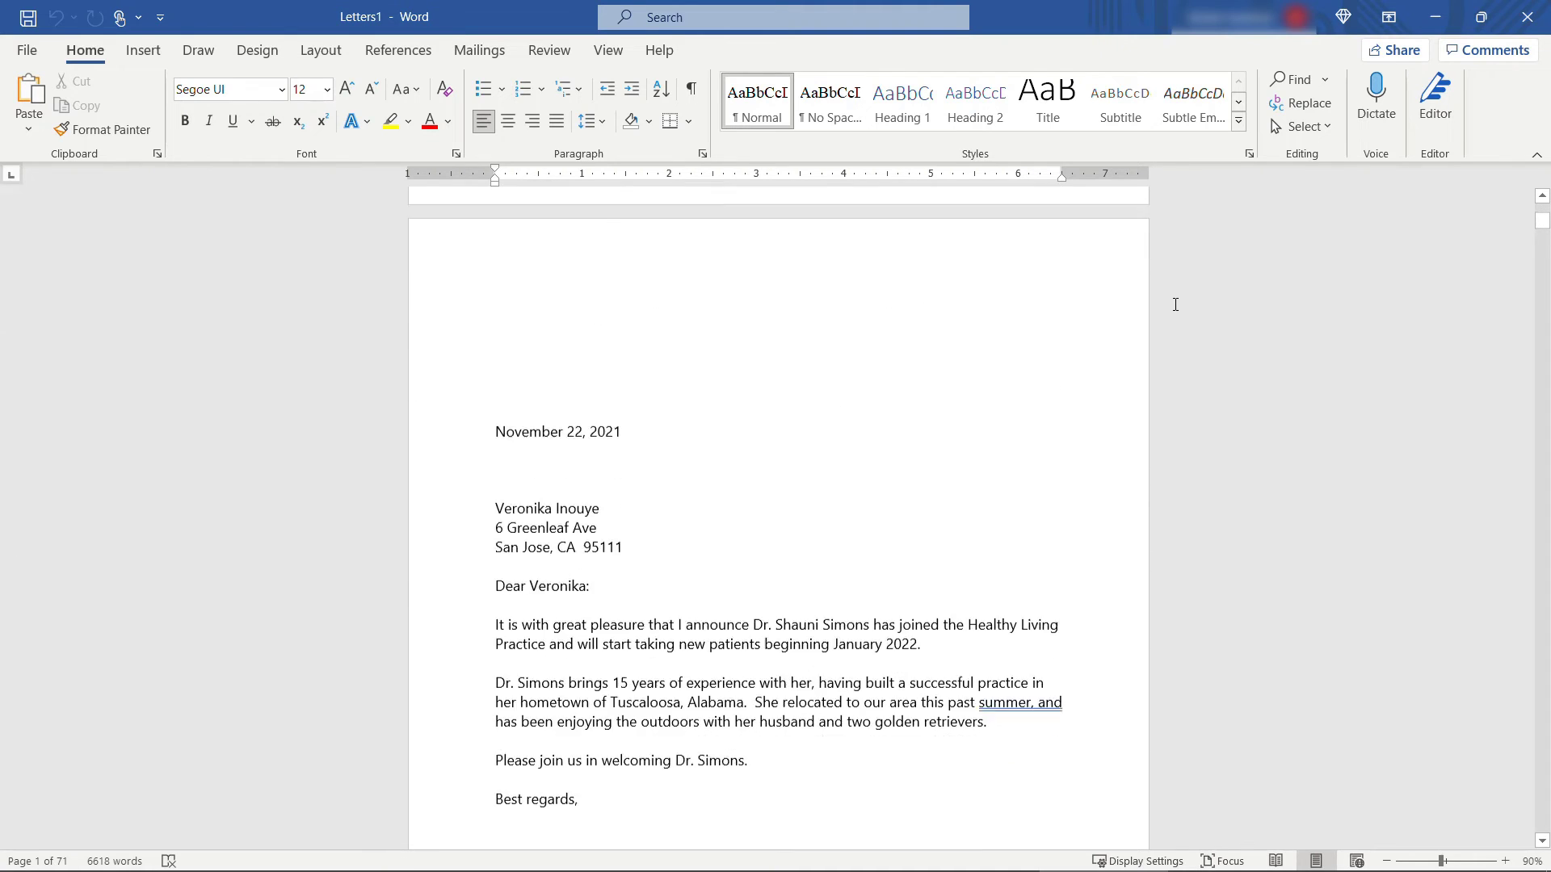
{"action": "scroll", "coordinate": [1173, 306], "scroll_direction": "down", "scroll_amount": 10}
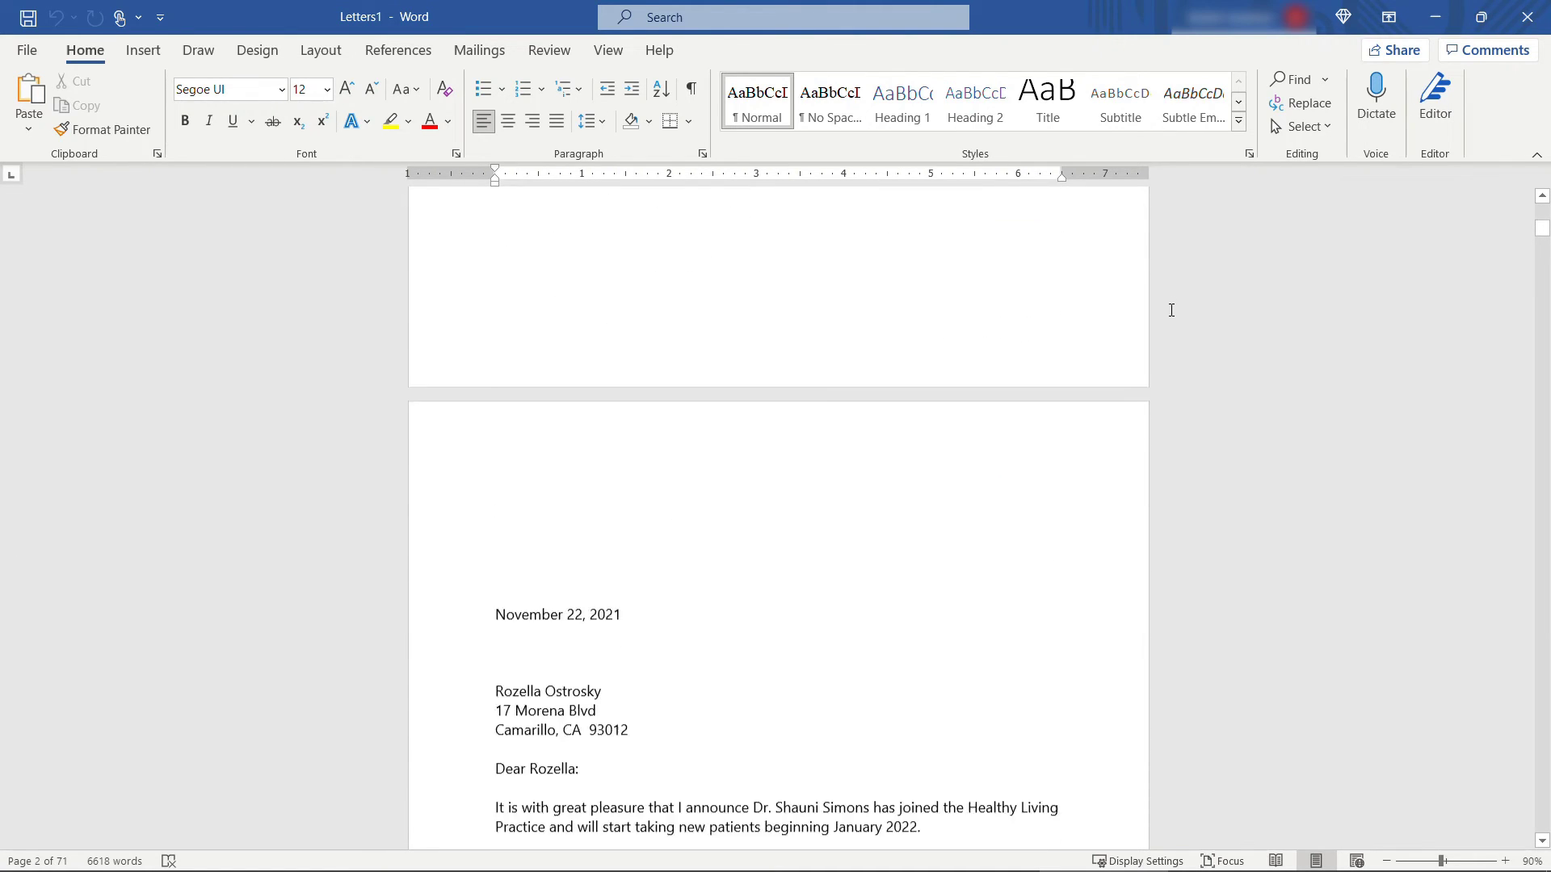
{"action": "scroll", "coordinate": [1171, 310], "scroll_direction": "down", "scroll_amount": 5}
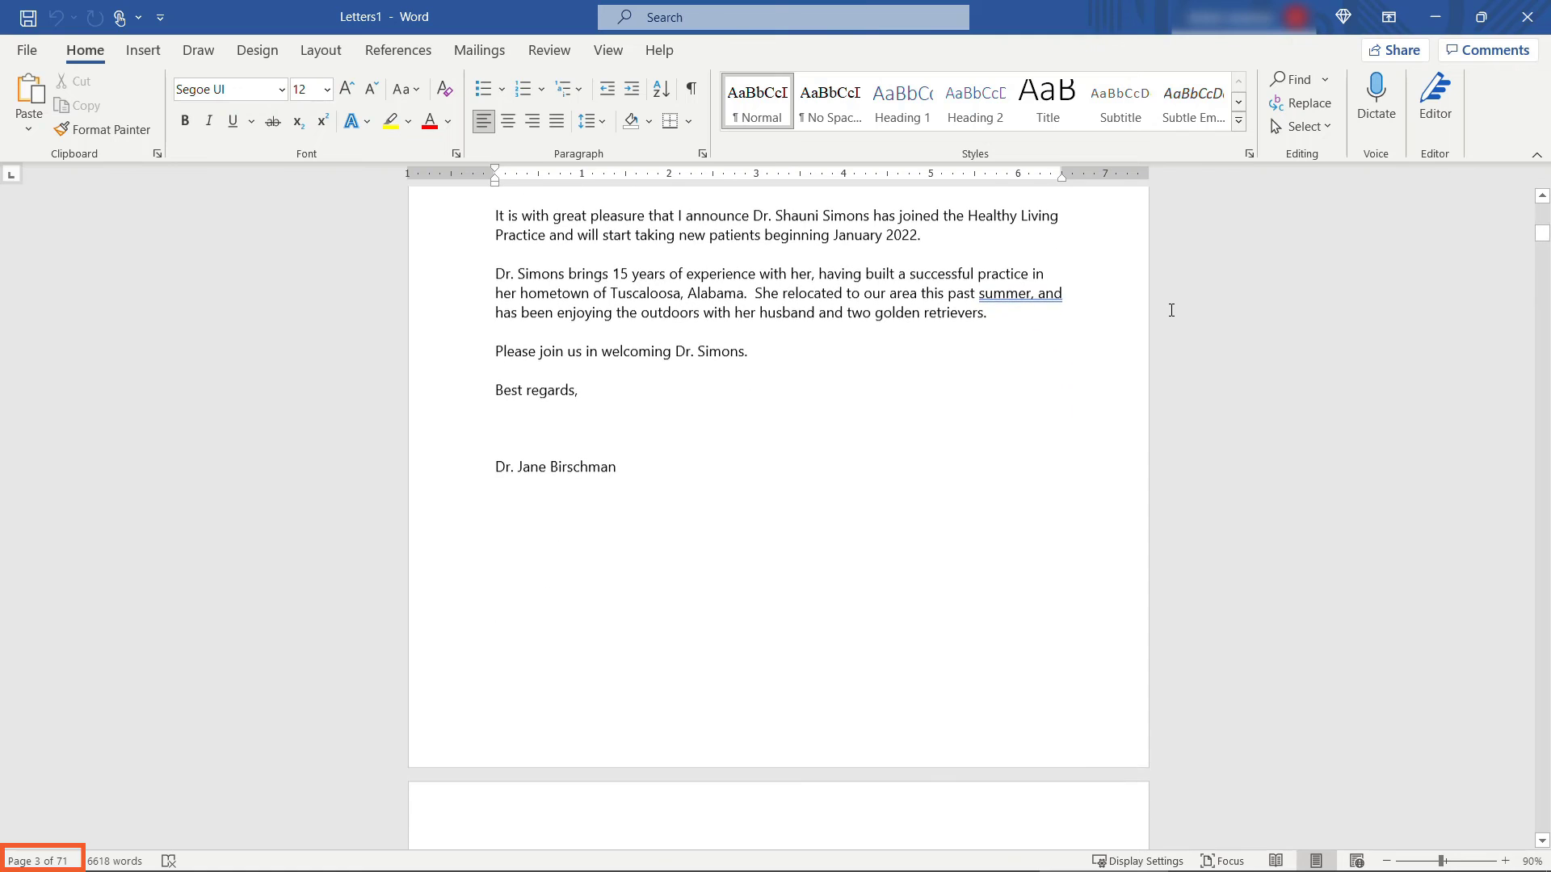
{"action": "scroll", "coordinate": [1163, 336], "scroll_direction": "down", "scroll_amount": 8}
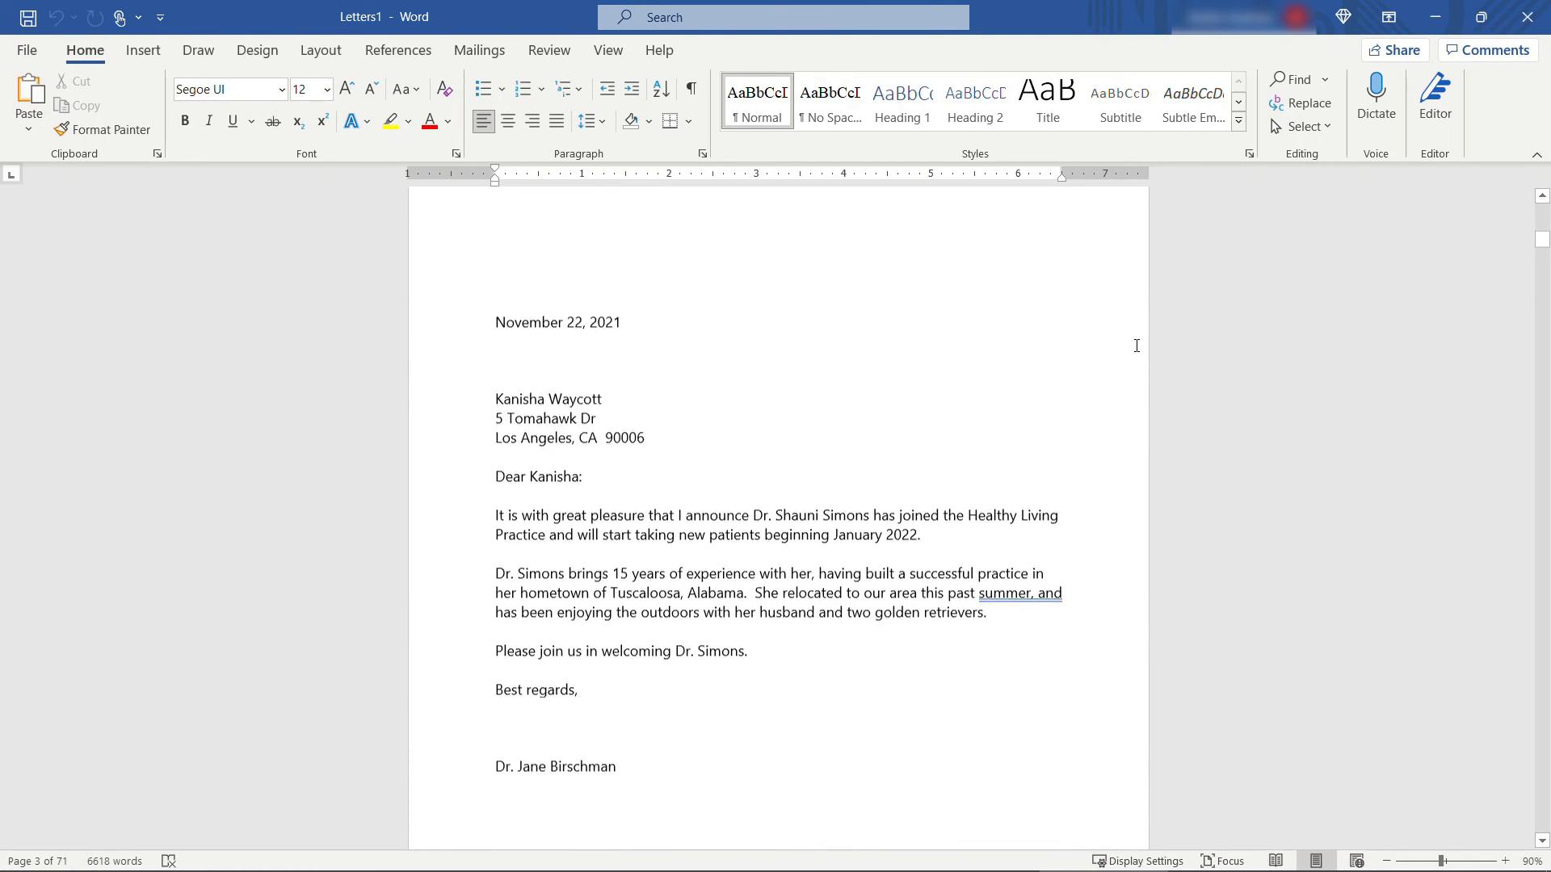
{"action": "left_click", "coordinate": [637, 271]}
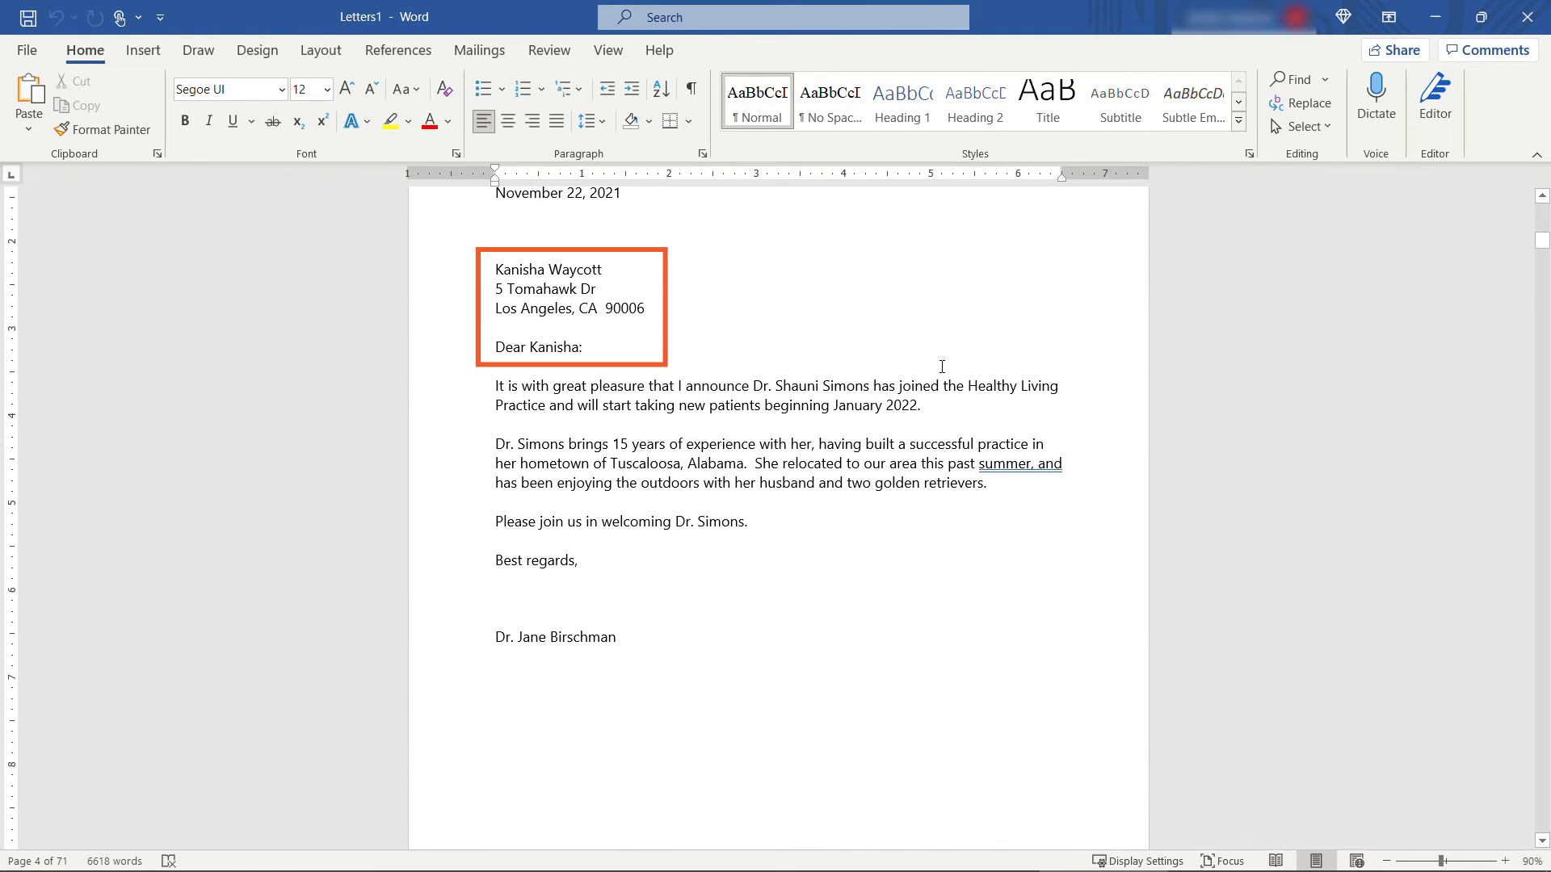
{"action": "scroll", "coordinate": [1225, 544], "scroll_direction": "down", "scroll_amount": 7}
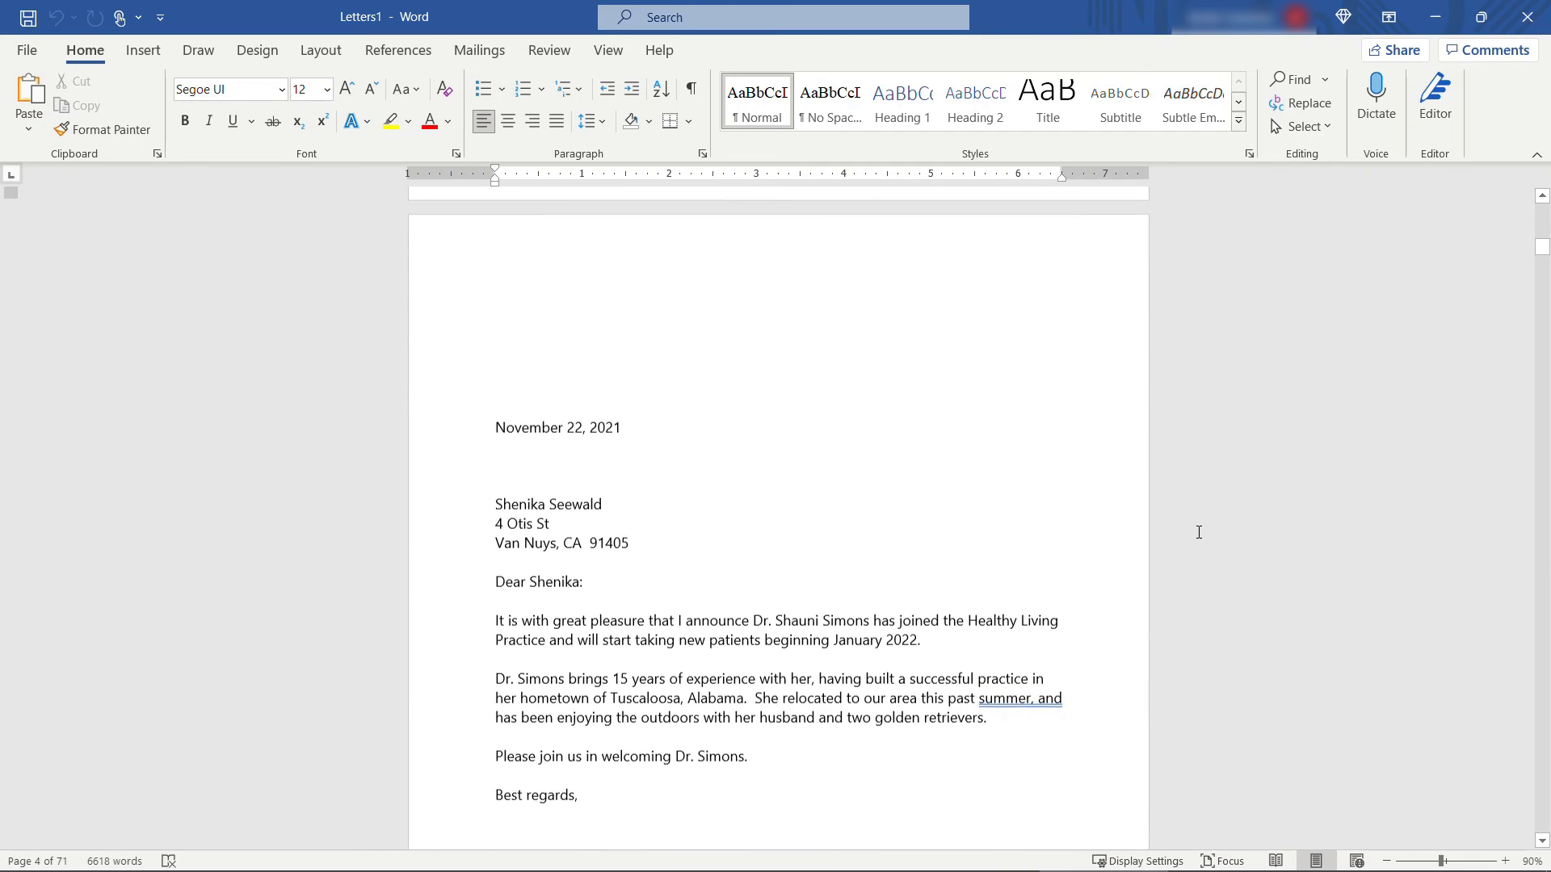
{"action": "scroll", "coordinate": [1198, 532], "scroll_direction": "down", "scroll_amount": 2}
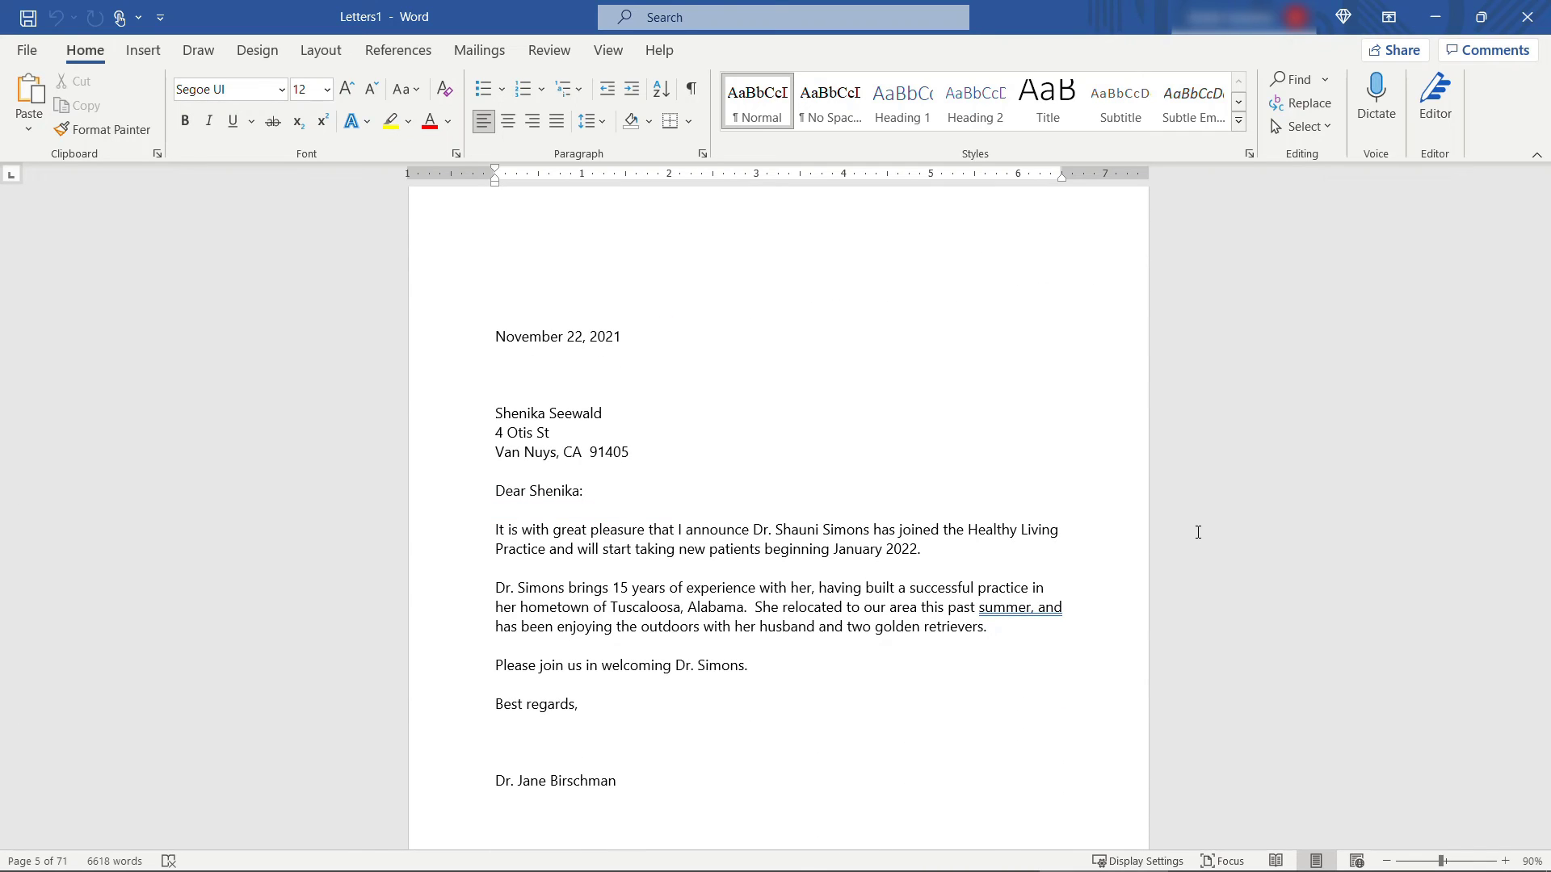